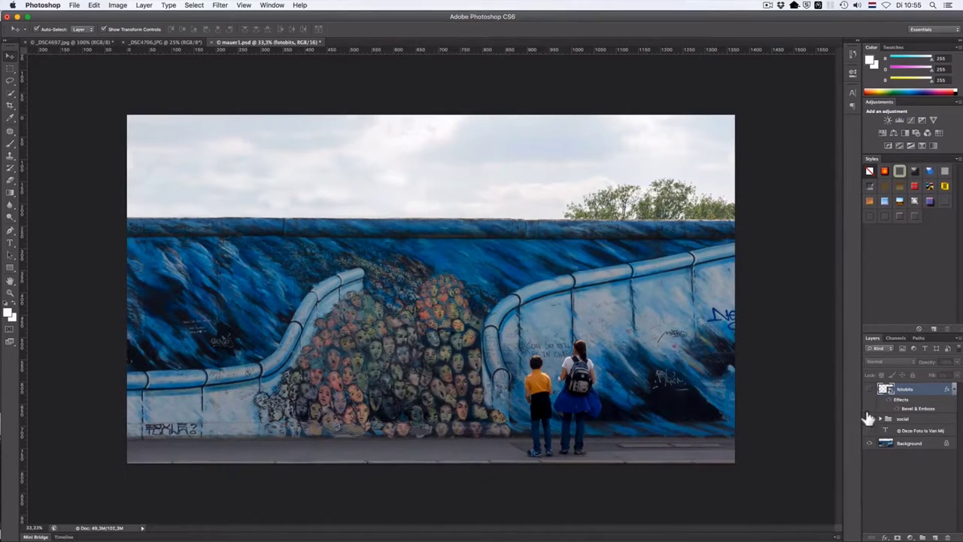
Step: Briefly show and re-hide the social icons group, then make the FOTOBITS watermark layer visible
{"action": "left_click", "coordinate": [869, 418]}
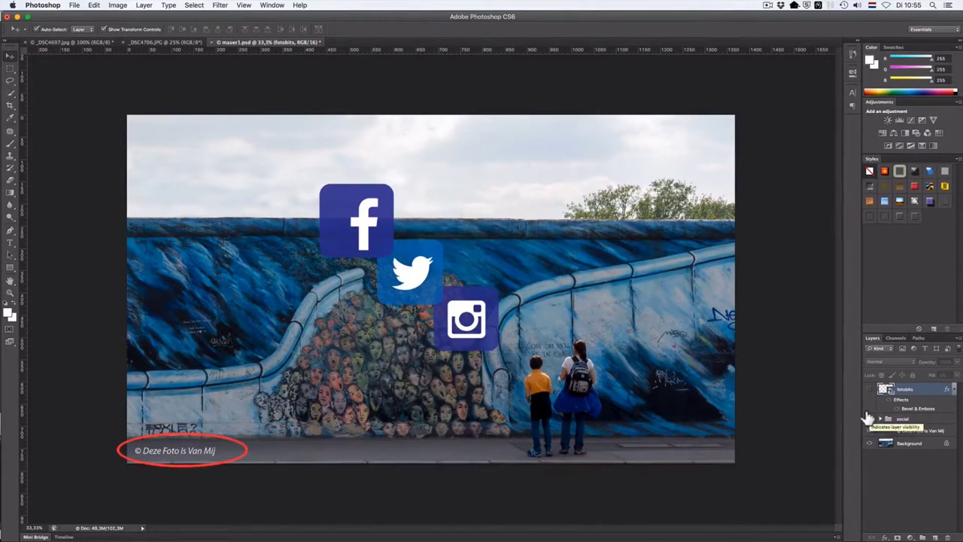
{"action": "left_click", "coordinate": [870, 418]}
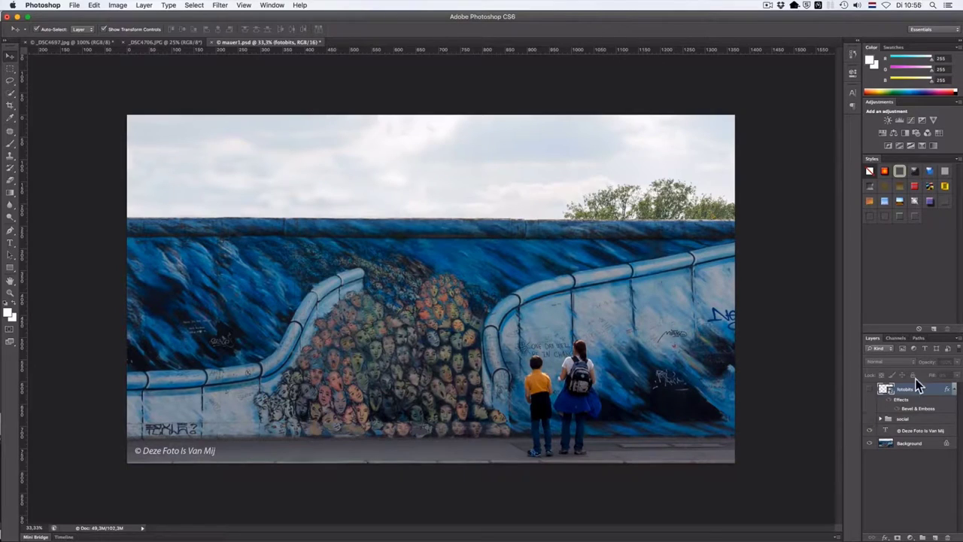
{"action": "left_click", "coordinate": [869, 388]}
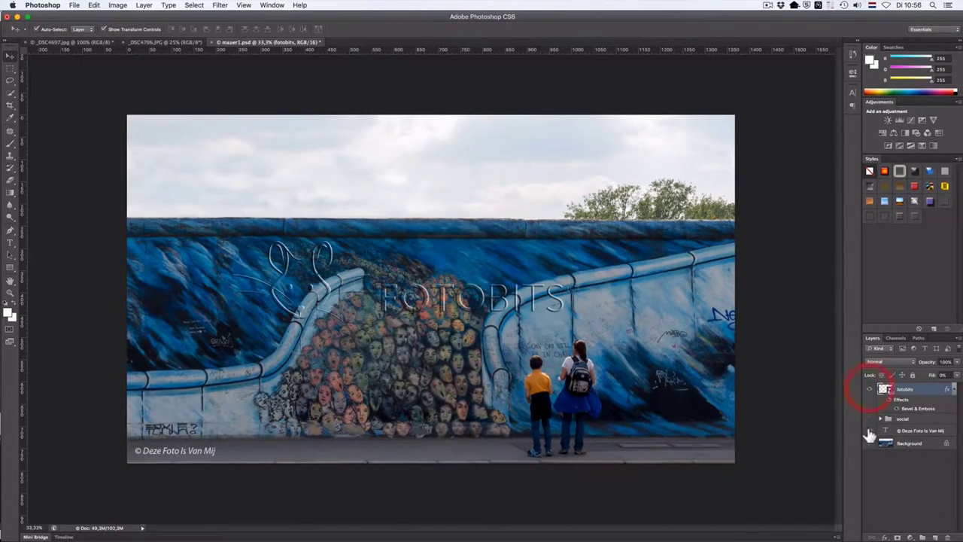
{"action": "left_click", "coordinate": [866, 429]}
Step: Switch to the _DSC4706.JPG flower photo and select the Horizontal Type tool
{"action": "key", "text": "ctrl+shift+Tab"}
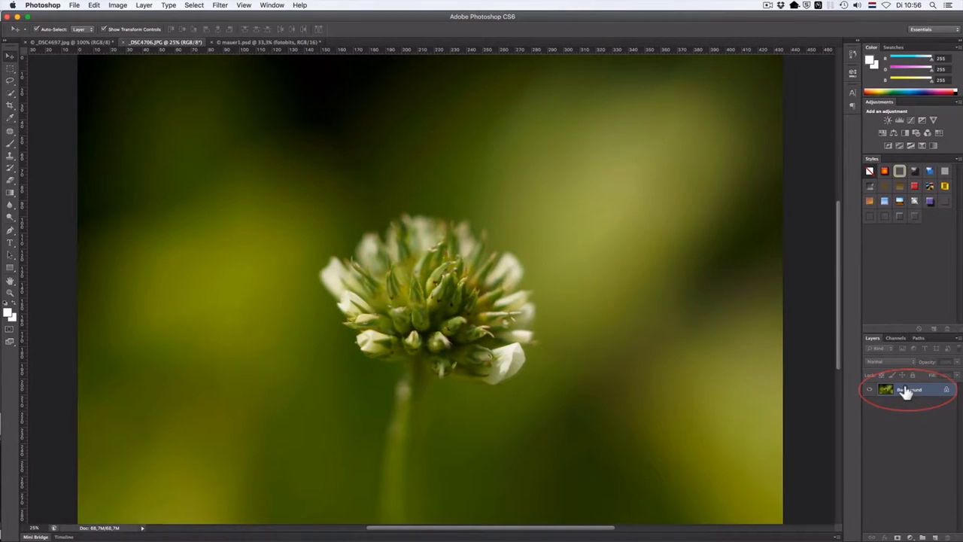
{"action": "left_click", "coordinate": [272, 6]}
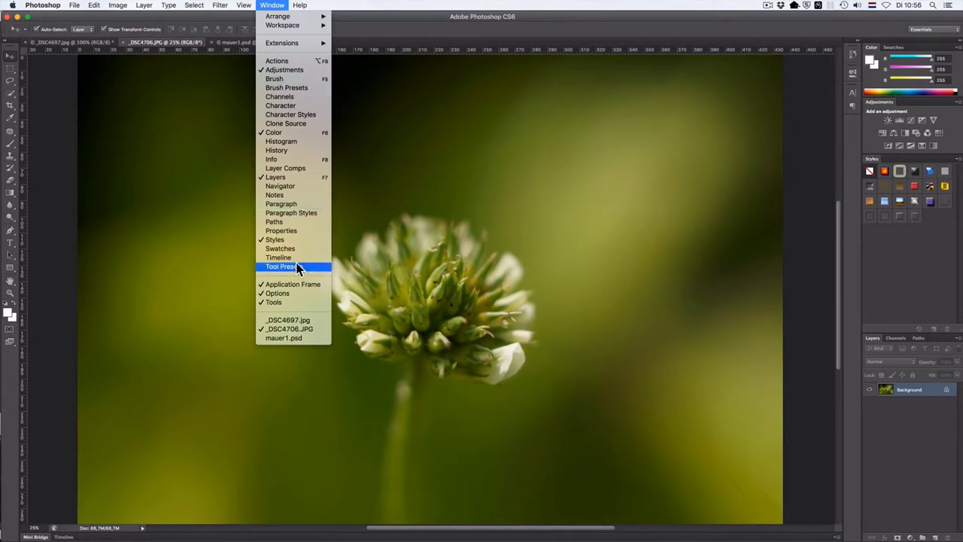
{"action": "left_click", "coordinate": [12, 247]}
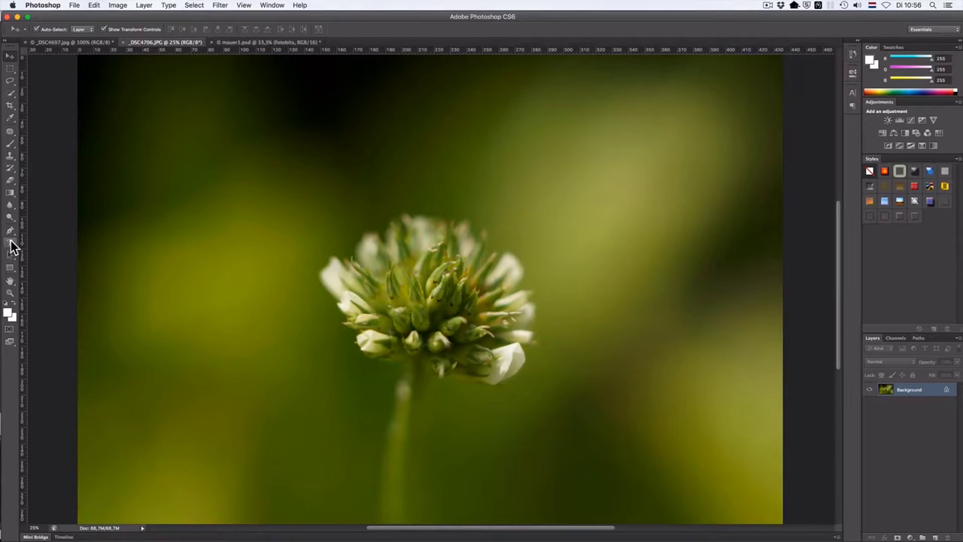
{"action": "left_click", "coordinate": [10, 244]}
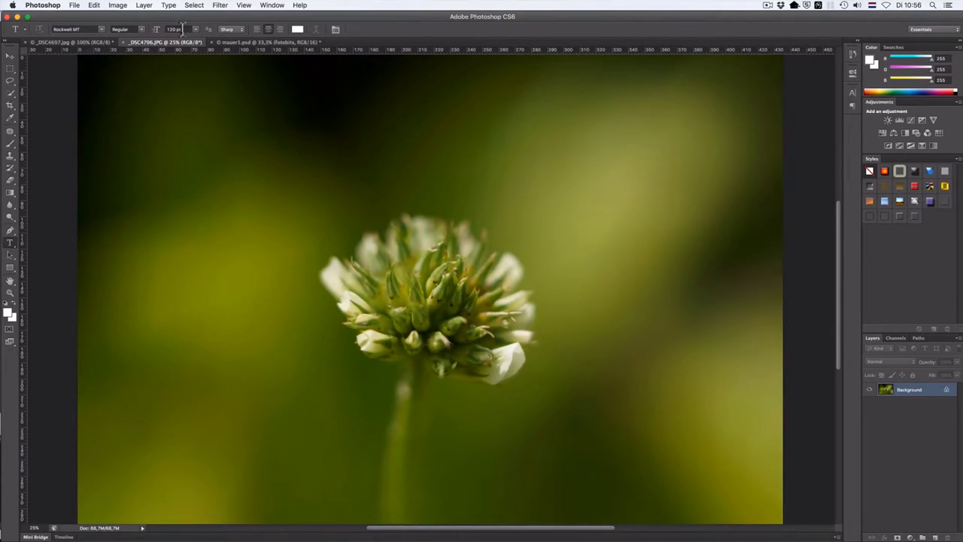
Step: Type 'WATERmerk©' above the flower and set the © to 120 pt
{"action": "left_click", "coordinate": [417, 190]}
{"action": "type", "text": "WA"}
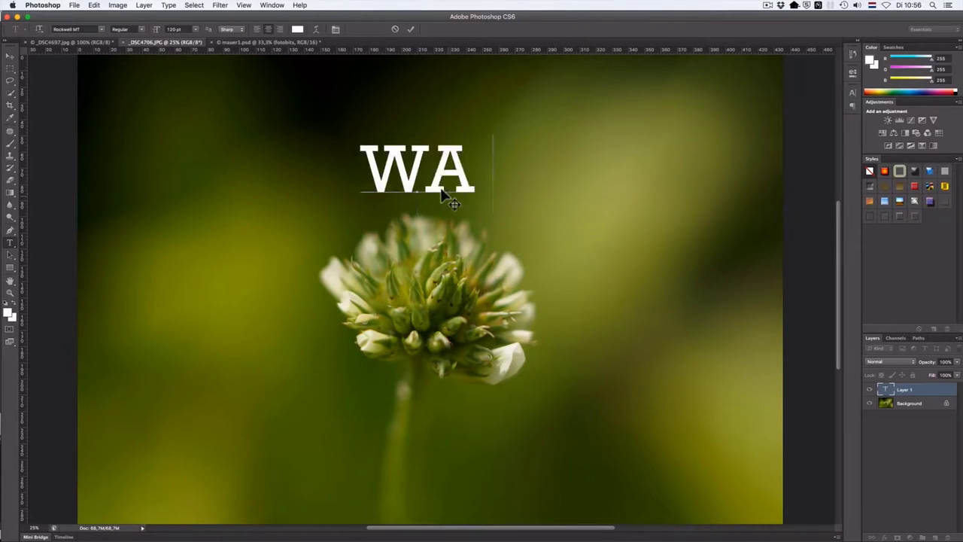
{"action": "type", "text": "TERmerk"}
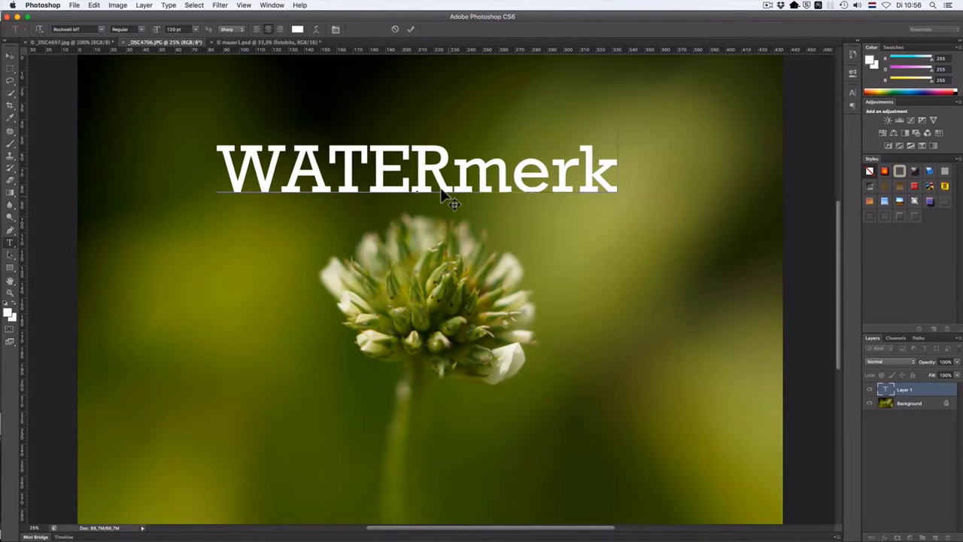
{"action": "type", "text": "©"}
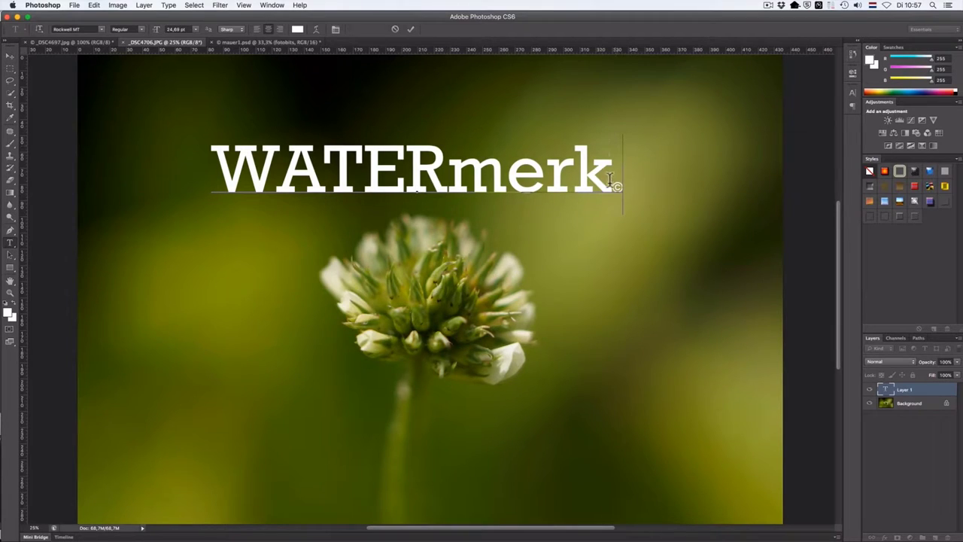
{"action": "left_click_drag", "start_coordinate": [611, 186], "coordinate": [624, 186]}
{"action": "left_click", "coordinate": [175, 30]}
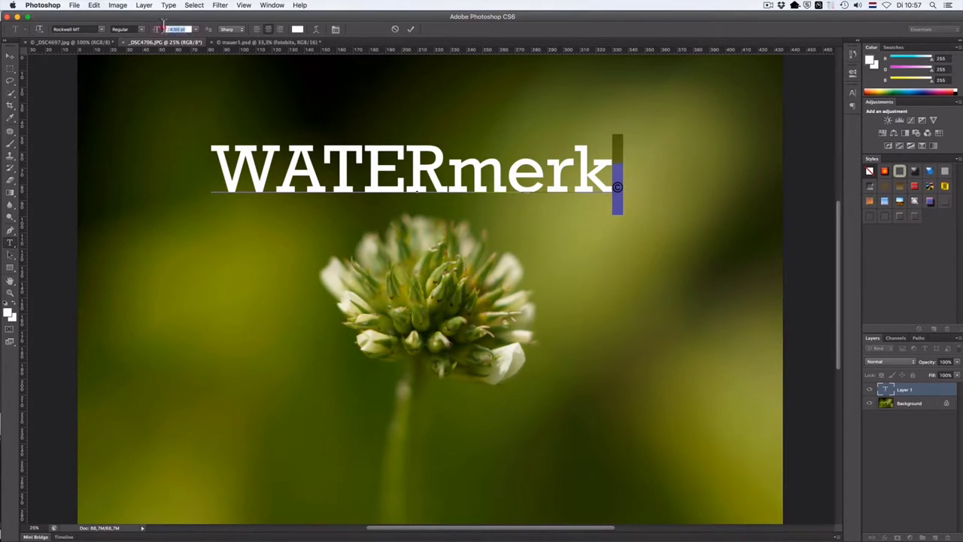
{"action": "type", "text": "120"}
{"action": "key", "text": "Return"}
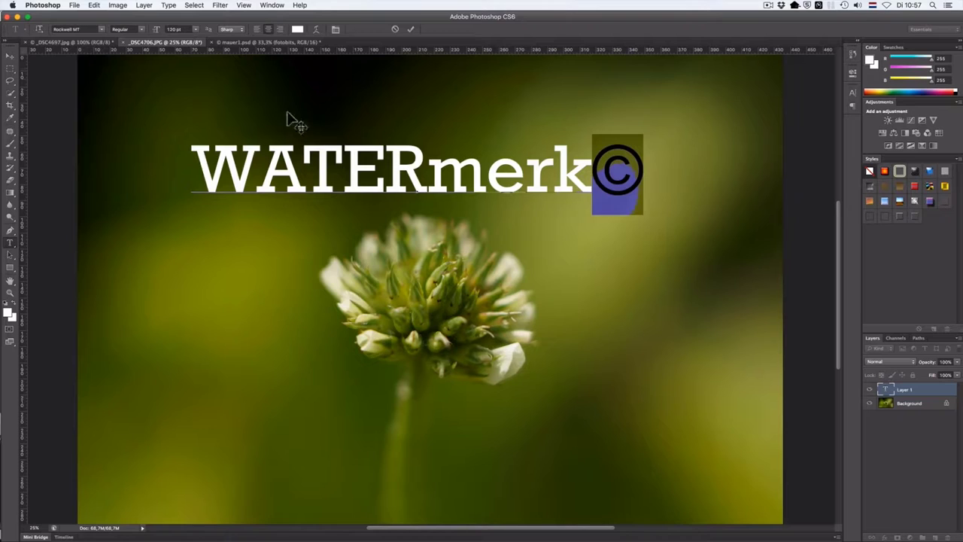
Step: Make 'WATER' Bold and the © Superscript, then commit the text
{"action": "left_click_drag", "start_coordinate": [425, 161], "coordinate": [191, 162]}
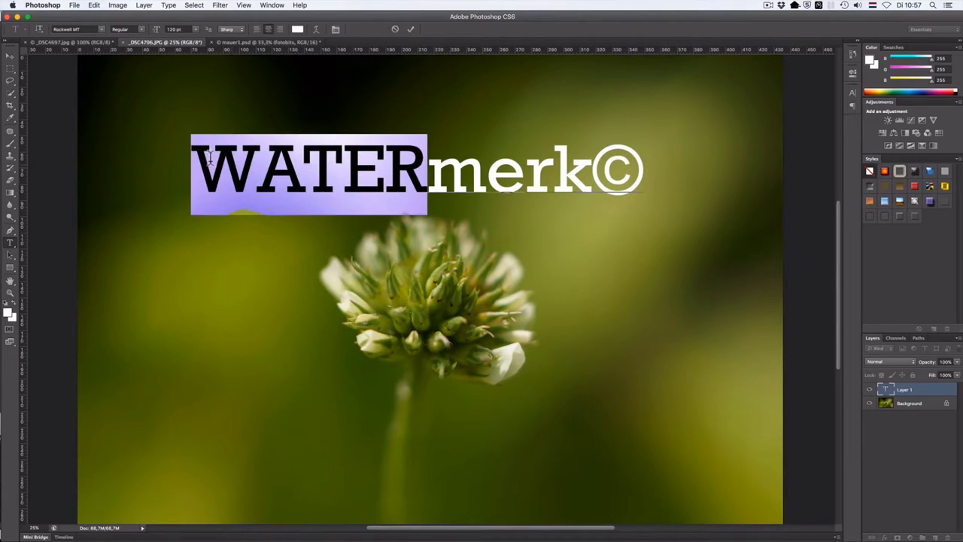
{"action": "left_click", "coordinate": [141, 29]}
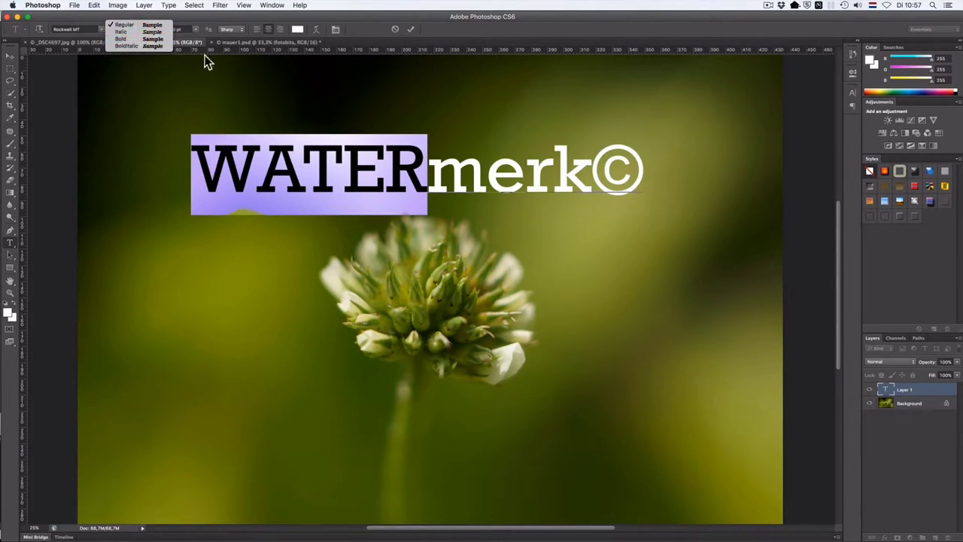
{"action": "left_click", "coordinate": [120, 39]}
{"action": "left_click_drag", "start_coordinate": [602, 171], "coordinate": [651, 173]}
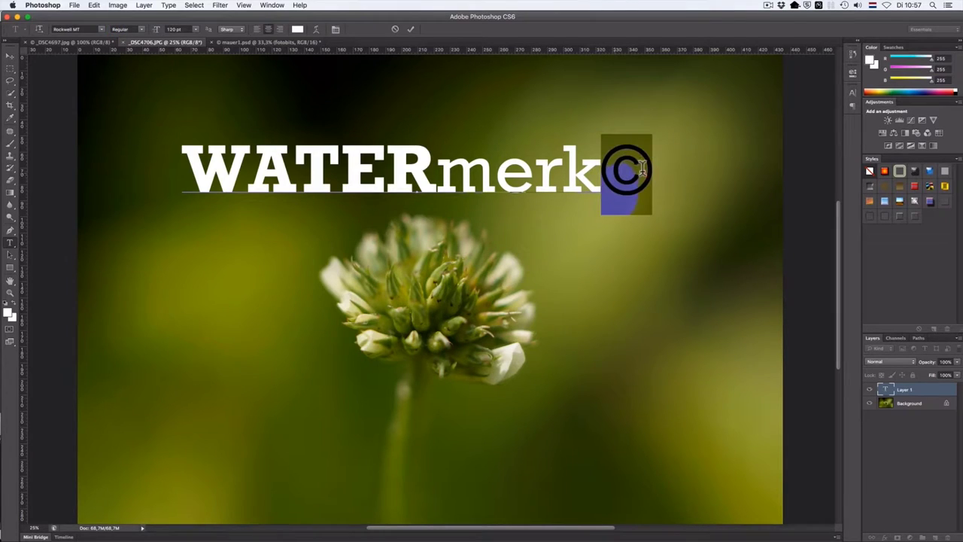
{"action": "left_click", "coordinate": [851, 91]}
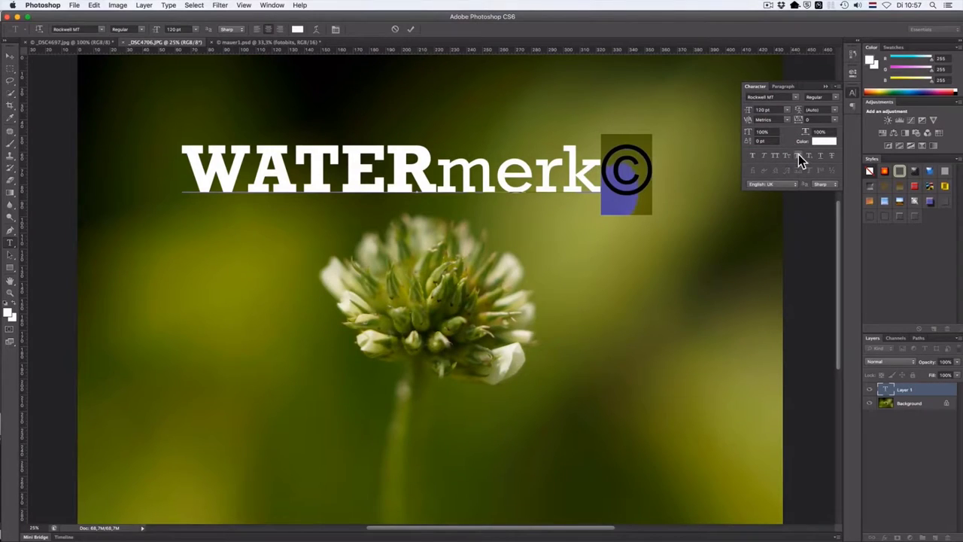
{"action": "left_click", "coordinate": [798, 154]}
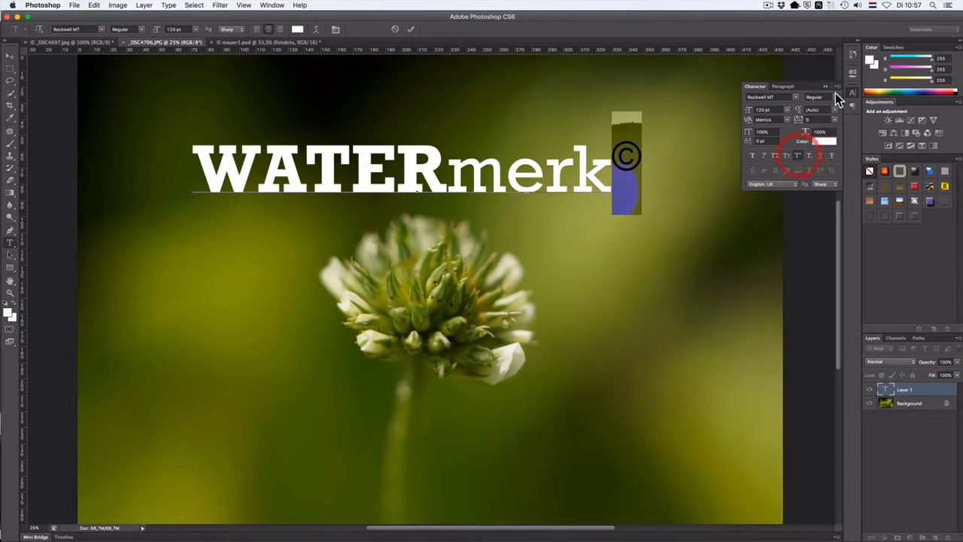
{"action": "left_click", "coordinate": [825, 85]}
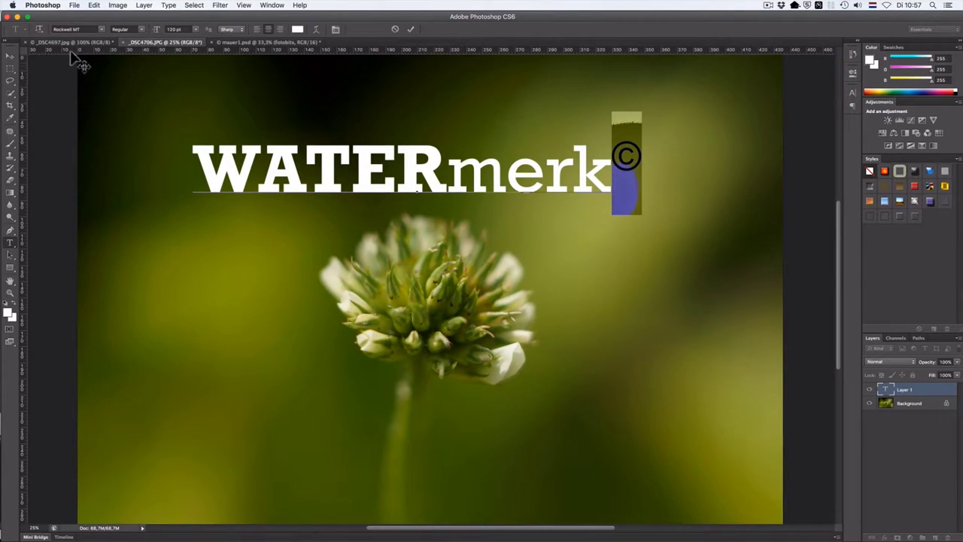
{"action": "left_click", "coordinate": [10, 57]}
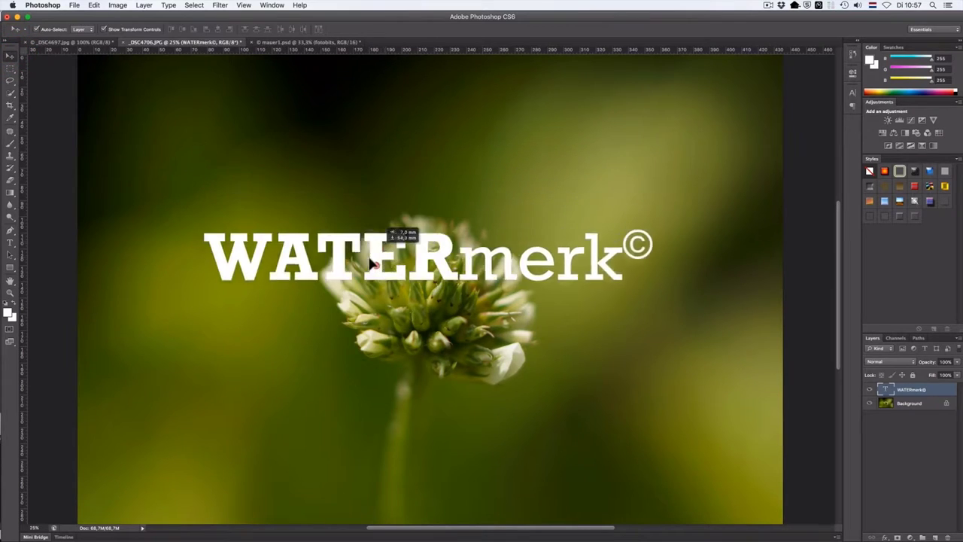
Step: Move the WATERmerk© text onto the flower, compare with mauer1.psd, and open the fx list
{"action": "left_click_drag", "start_coordinate": [363, 151], "coordinate": [379, 274]}
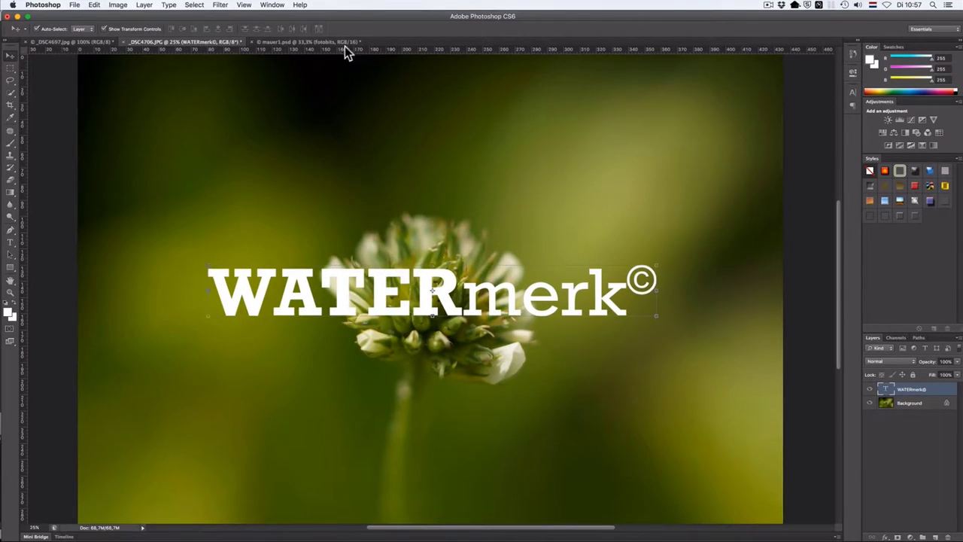
{"action": "left_click", "coordinate": [299, 42]}
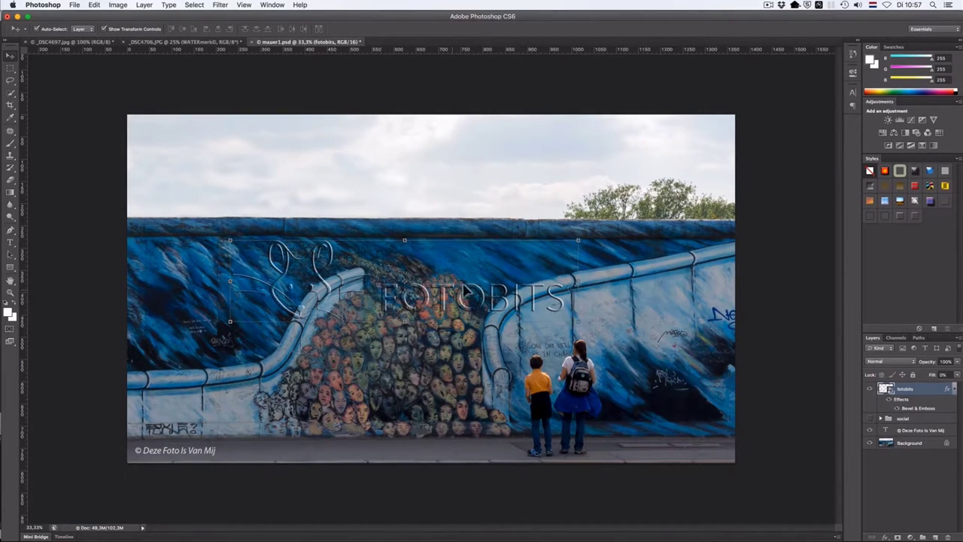
{"action": "left_click", "coordinate": [189, 43]}
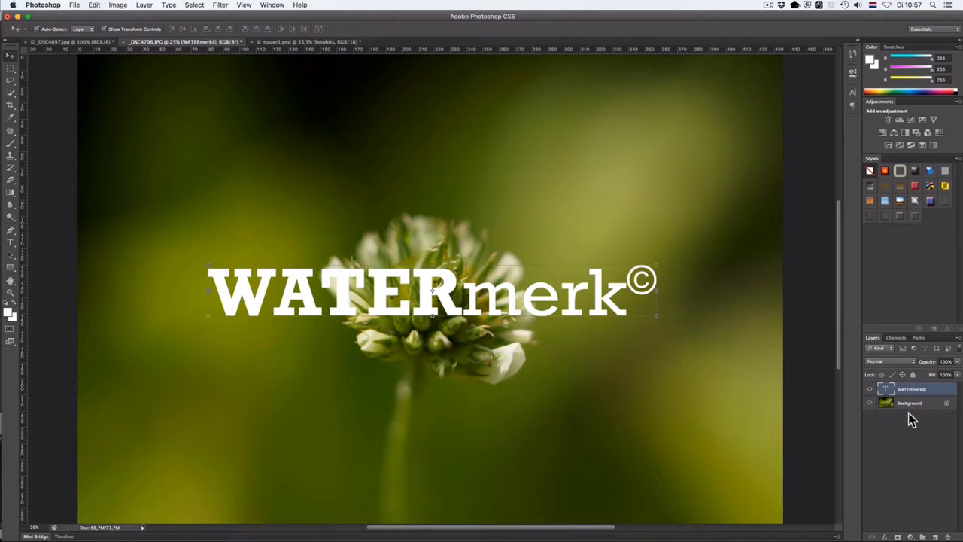
{"action": "left_click", "coordinate": [885, 535]}
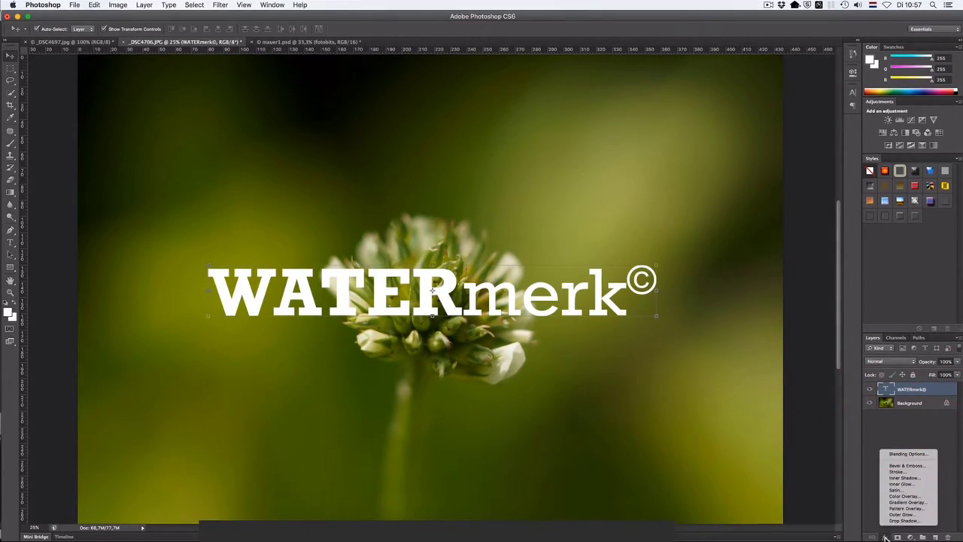
Step: Add a Chisel Hard Bevel & Emboss with larger size and lighter shadow opacity
{"action": "left_click", "coordinate": [916, 467]}
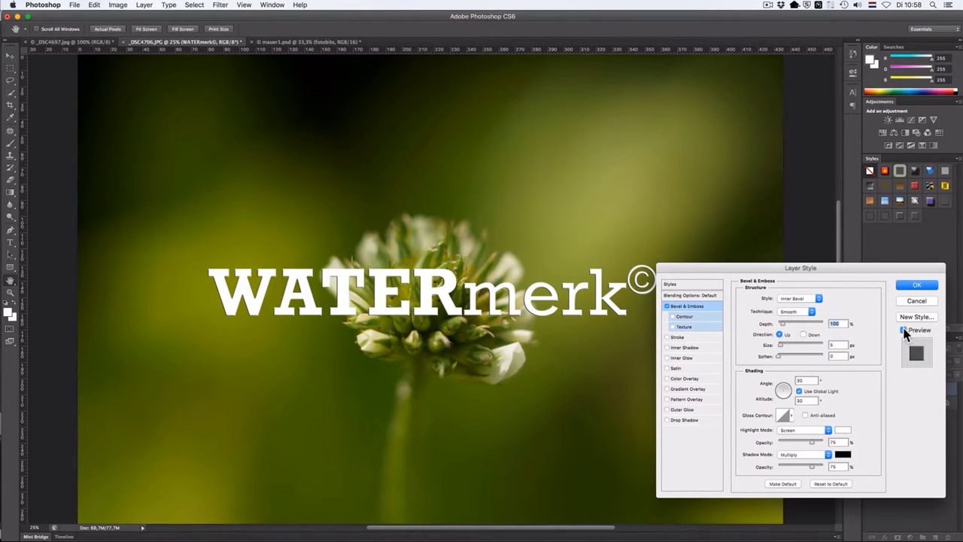
{"action": "left_click", "coordinate": [795, 312]}
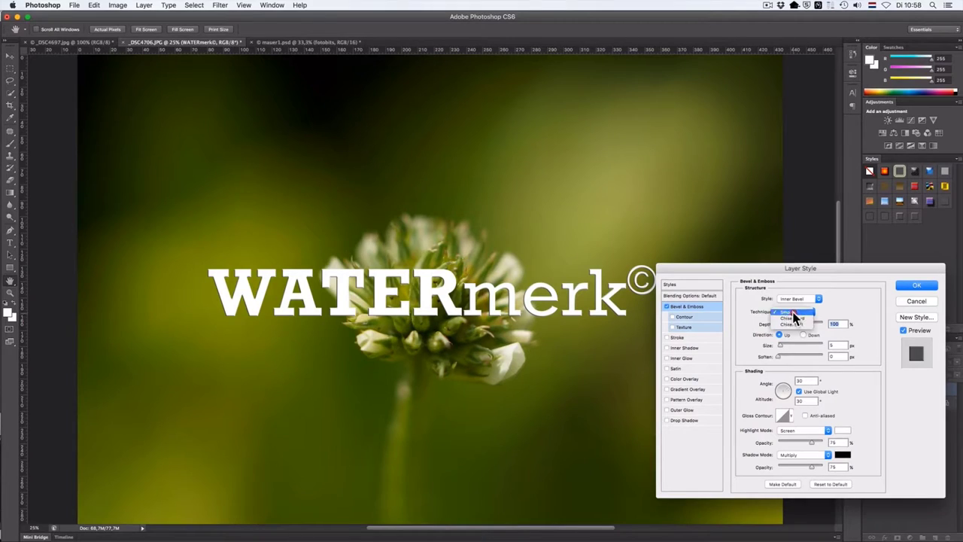
{"action": "left_click", "coordinate": [794, 319]}
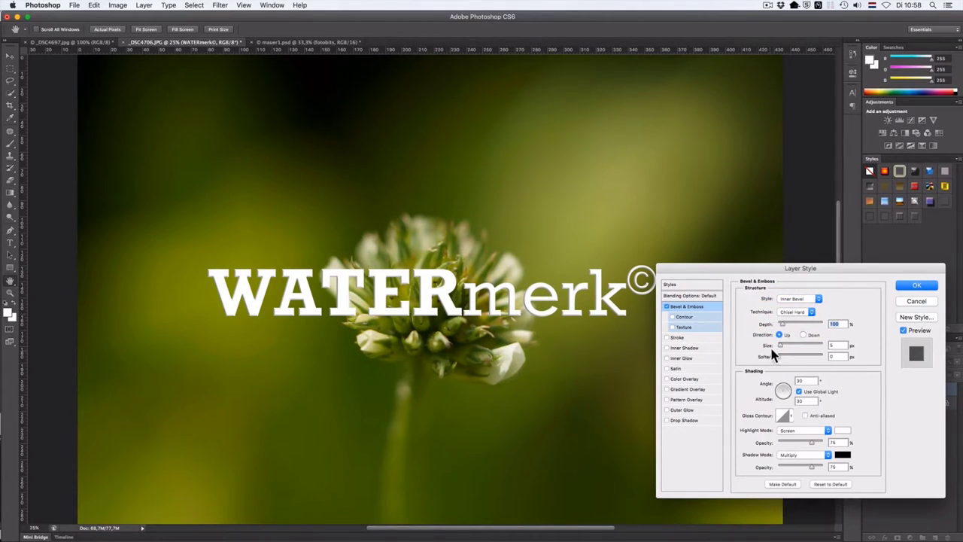
{"action": "mouse_move", "coordinate": [779, 343]}
{"action": "left_mouse_down"}
{"action": "mouse_move", "coordinate": [788, 349]}
{"action": "mouse_move", "coordinate": [782, 328]}
{"action": "left_mouse_up"}
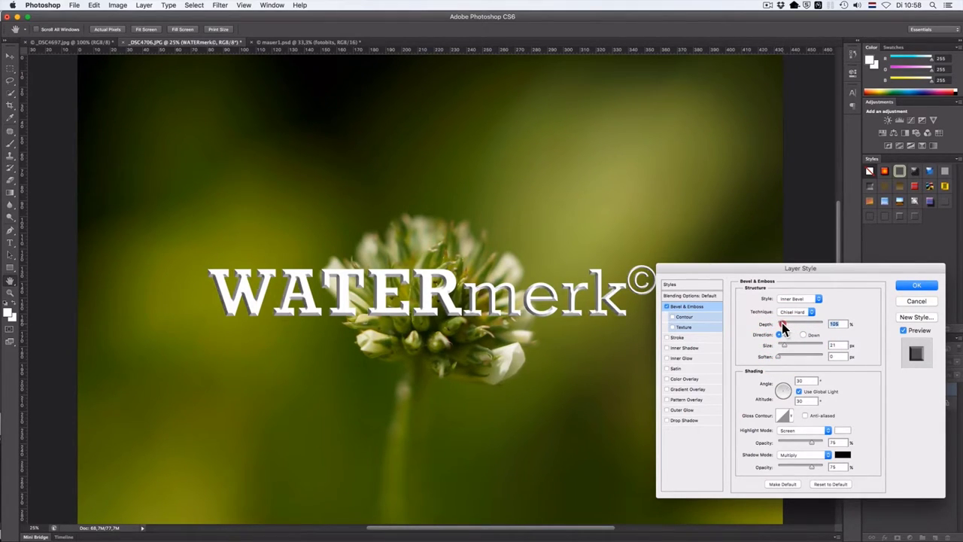
{"action": "left_click", "coordinate": [811, 467]}
{"action": "mouse_move", "coordinate": [810, 470]}
{"action": "left_mouse_down"}
{"action": "mouse_move", "coordinate": [792, 472]}
{"action": "mouse_move", "coordinate": [802, 467]}
{"action": "left_mouse_up"}
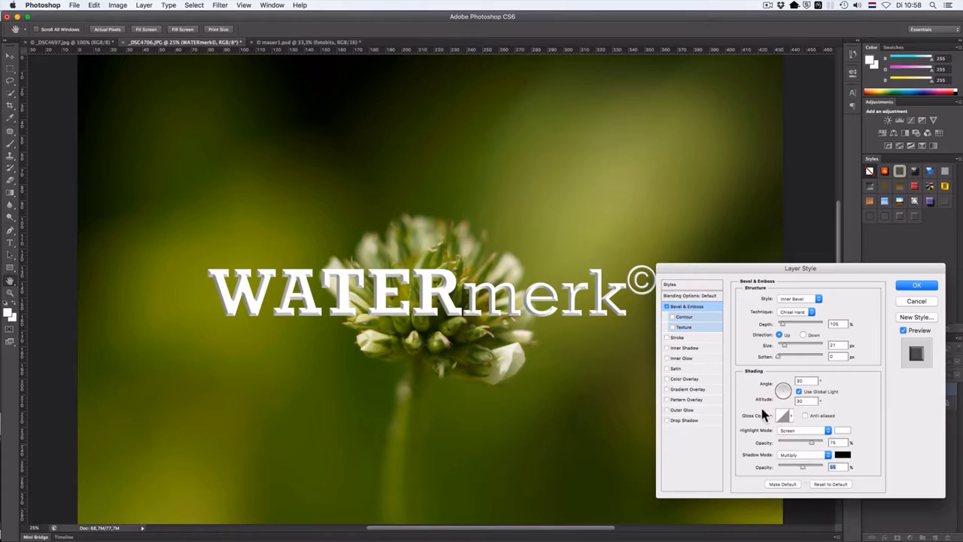
Step: Enable the bevel Contour at 100% range and show Blending Options
{"action": "left_click", "coordinate": [685, 317]}
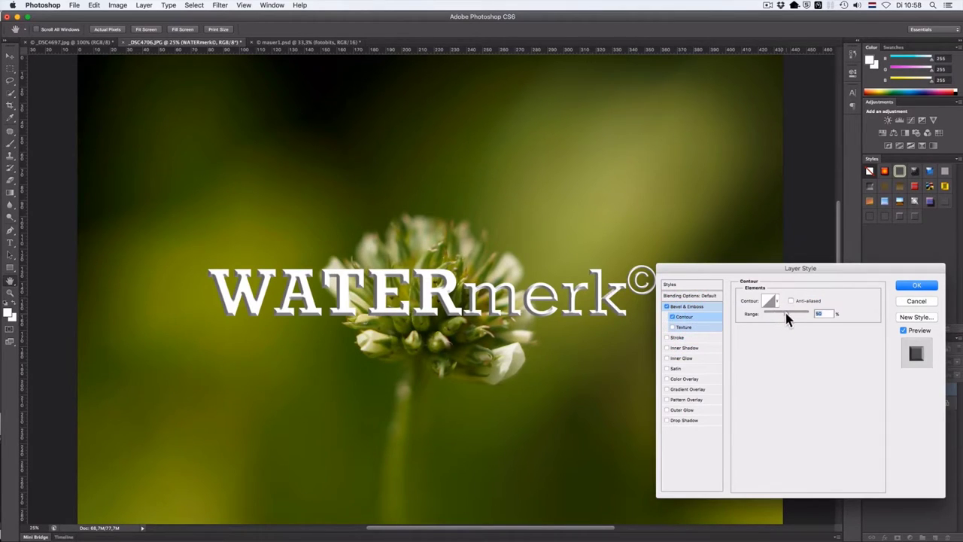
{"action": "left_click_drag", "start_coordinate": [786, 314], "coordinate": [814, 321]}
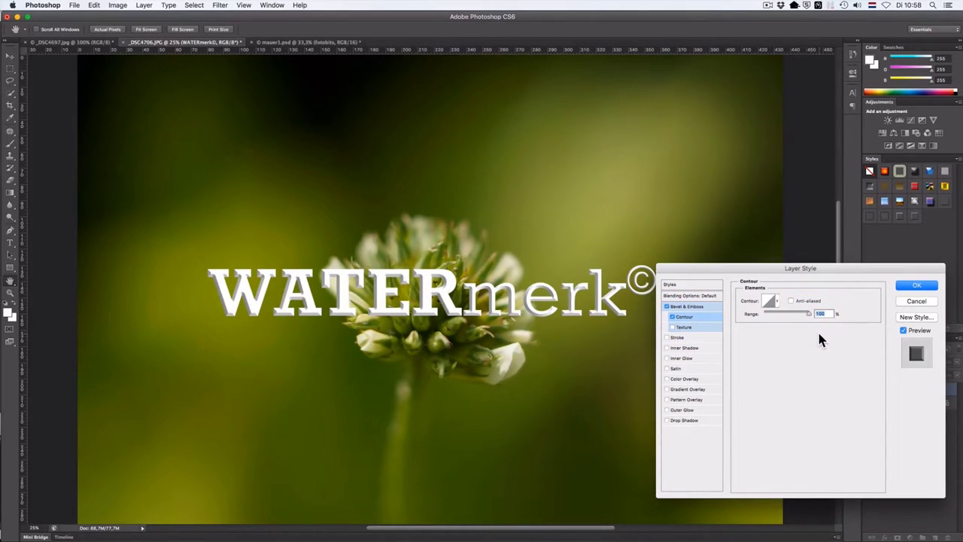
{"action": "left_click", "coordinate": [708, 295]}
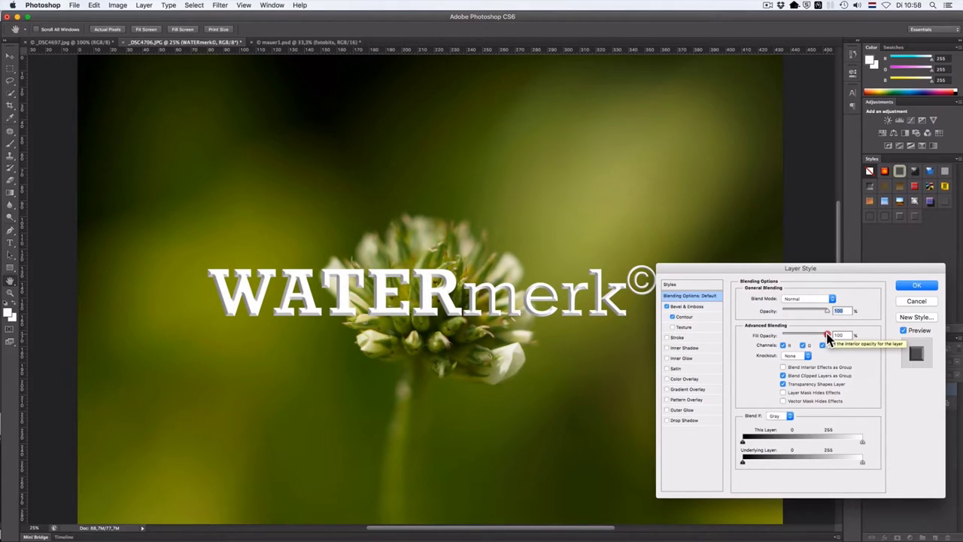
Step: Set Fill Opacity to 0% and tune the bevel to 13 px size, 136% depth, 50% shadow
{"action": "left_click_drag", "start_coordinate": [827, 336], "coordinate": [781, 337]}
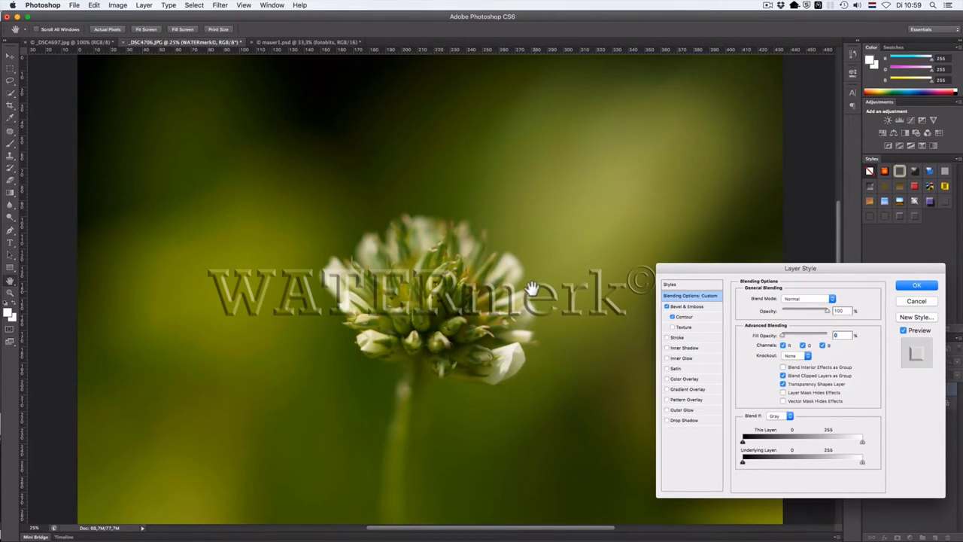
{"action": "left_click", "coordinate": [690, 306]}
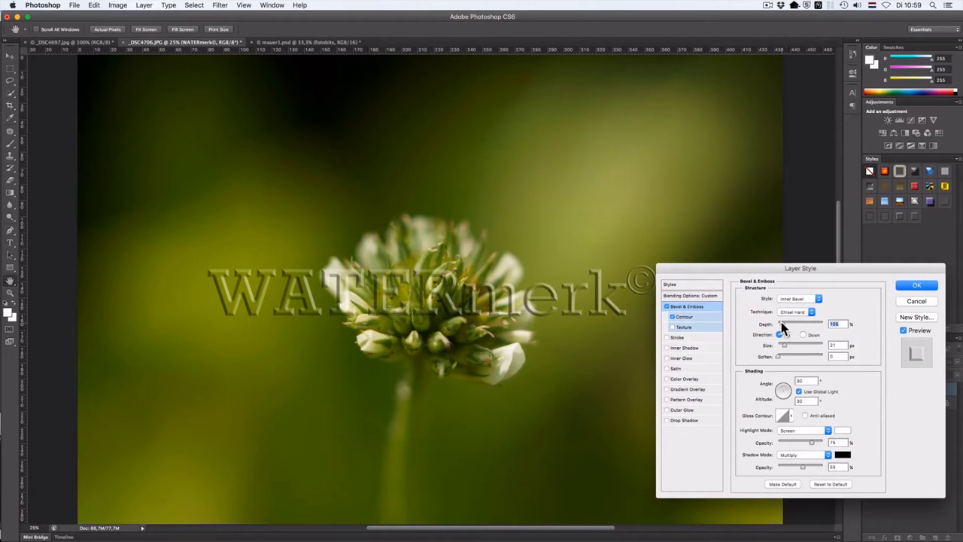
{"action": "left_click_drag", "start_coordinate": [784, 344], "coordinate": [783, 325]}
{"action": "left_click", "coordinate": [803, 468]}
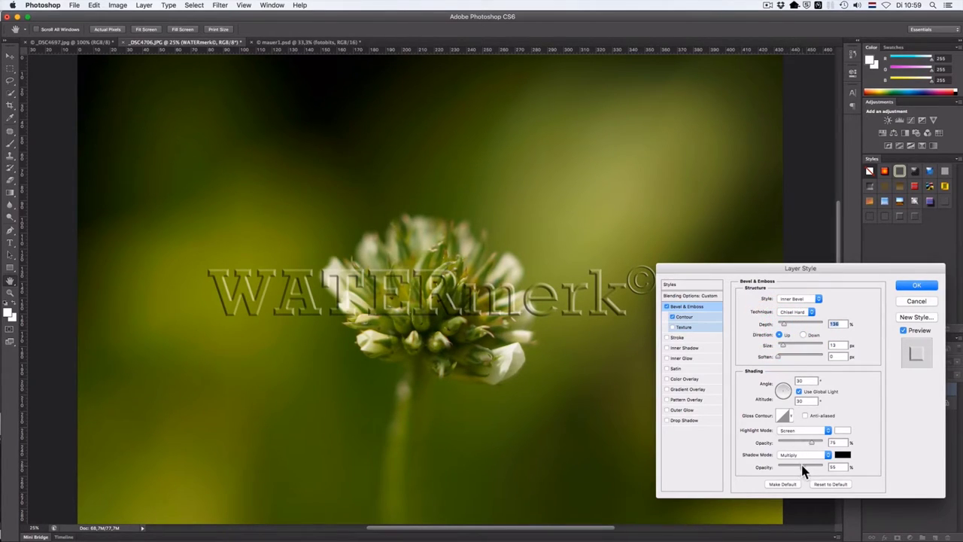
{"action": "left_click_drag", "start_coordinate": [803, 468], "coordinate": [800, 468]}
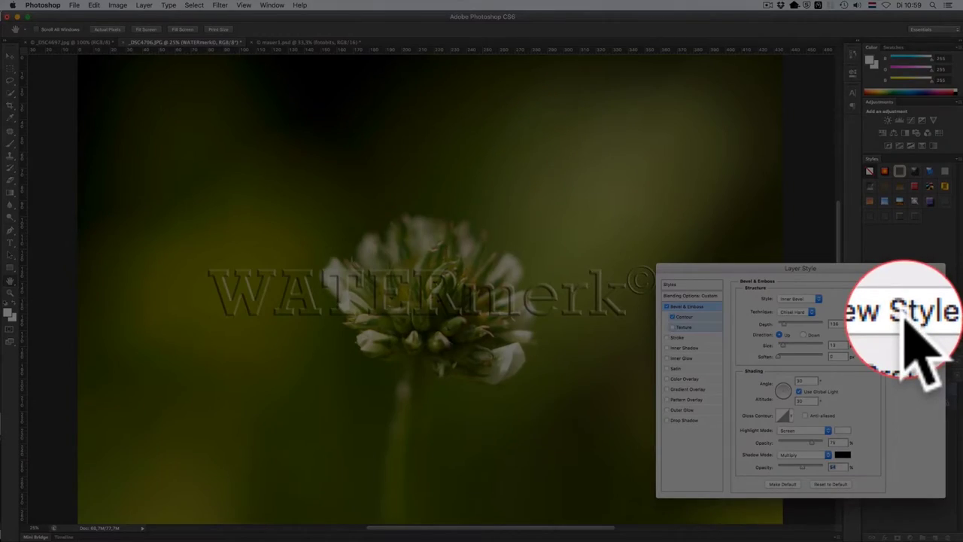
Step: Save the effect as a new style named 'watermerk' and apply the Layer Style
{"action": "left_click", "coordinate": [916, 316]}
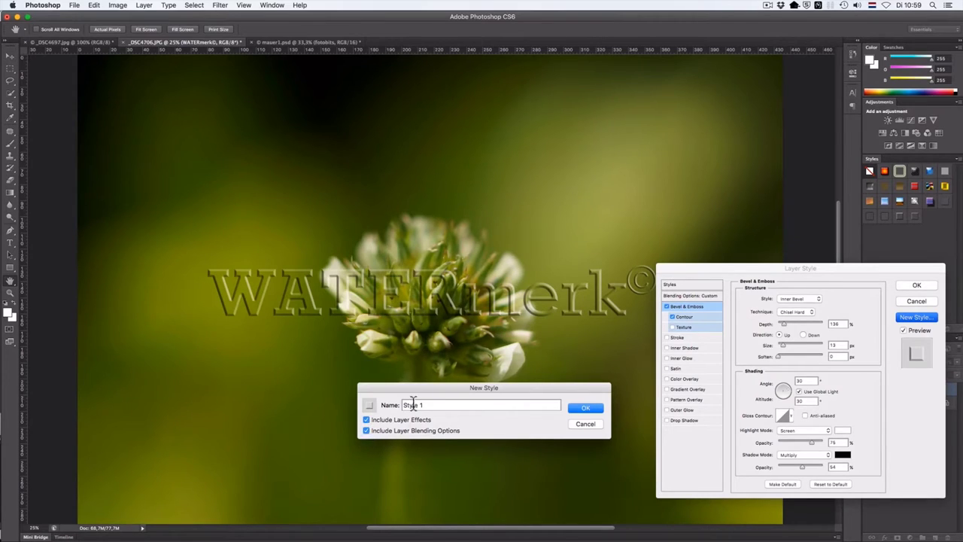
{"action": "left_click_drag", "start_coordinate": [431, 405], "coordinate": [404, 405]}
{"action": "type", "text": "water"}
{"action": "type", "text": "merk3"}
{"action": "left_click", "coordinate": [589, 411]}
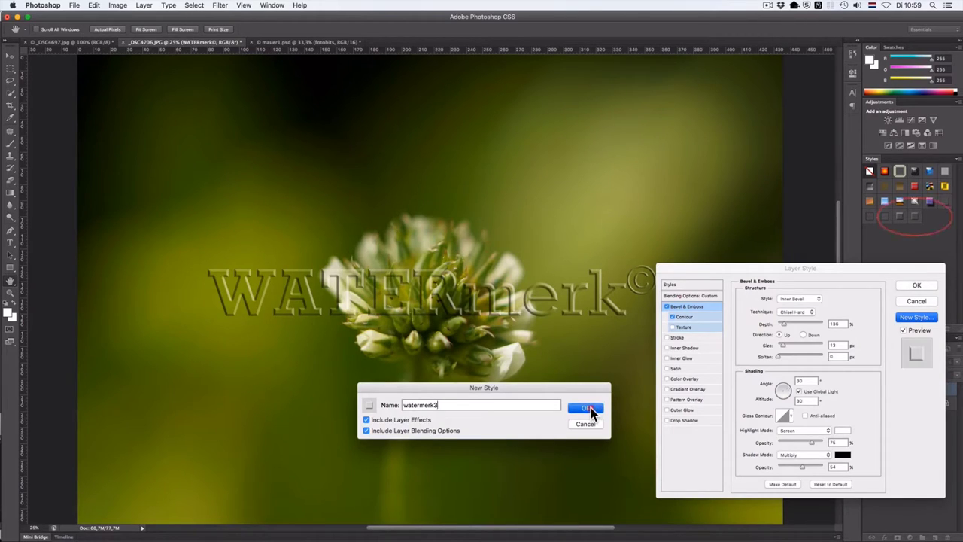
{"action": "left_click", "coordinate": [589, 408]}
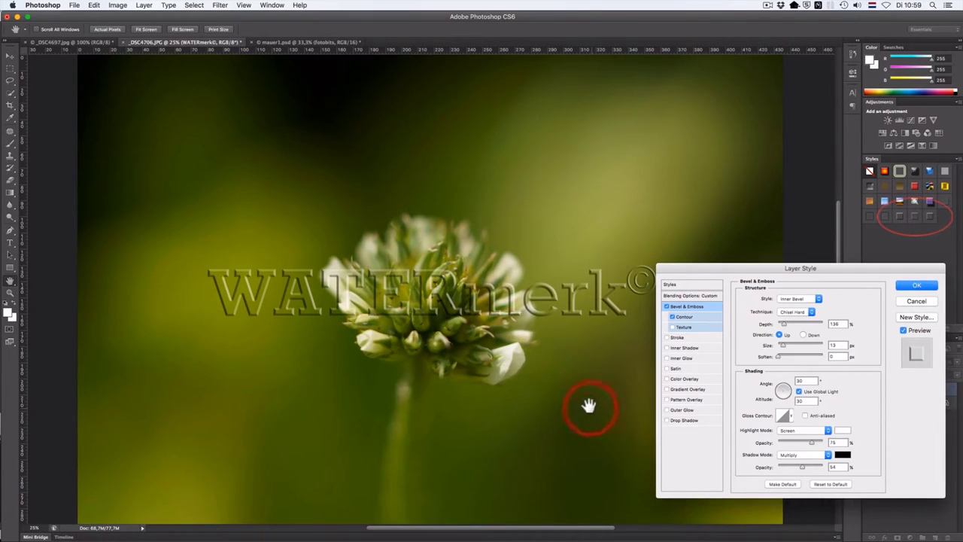
{"action": "left_click", "coordinate": [911, 286]}
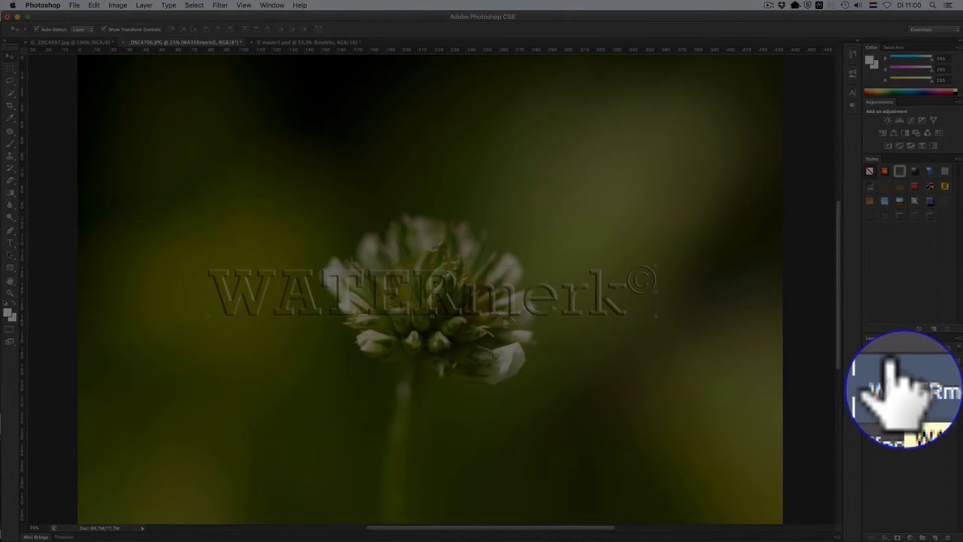
Step: Create a work path from the WATERmerk text layer and check it in the Paths panel
{"action": "right_click", "coordinate": [904, 388]}
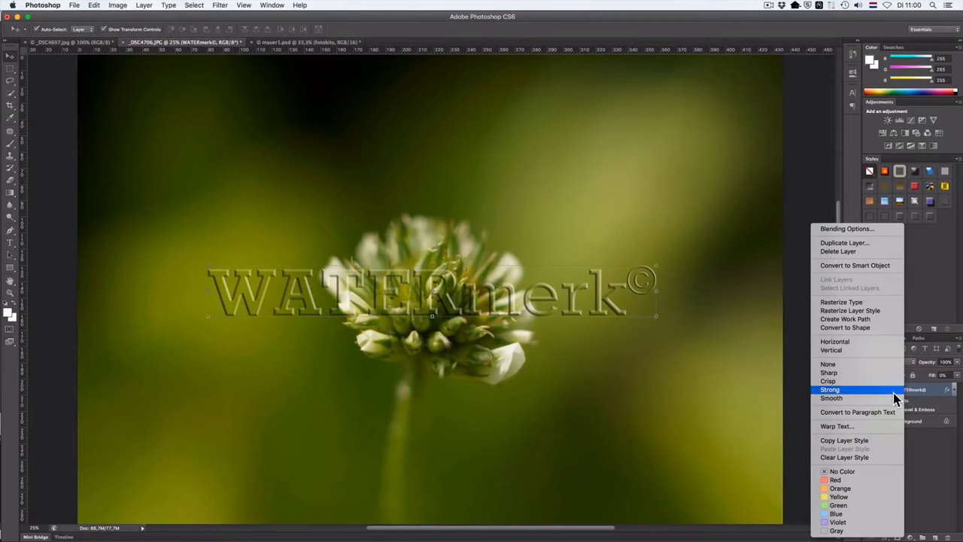
{"action": "left_click", "coordinate": [861, 324]}
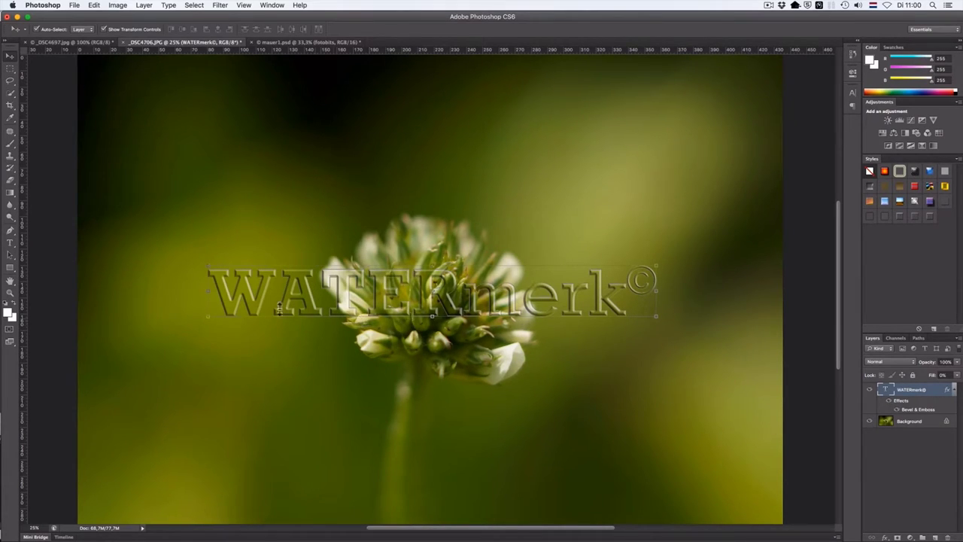
{"action": "left_click", "coordinate": [918, 338]}
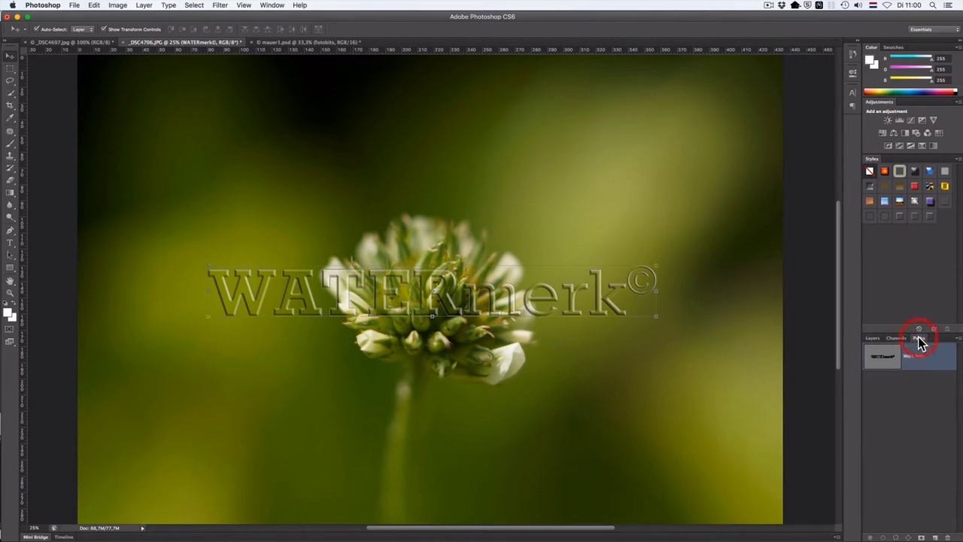
{"action": "left_click", "coordinate": [871, 338]}
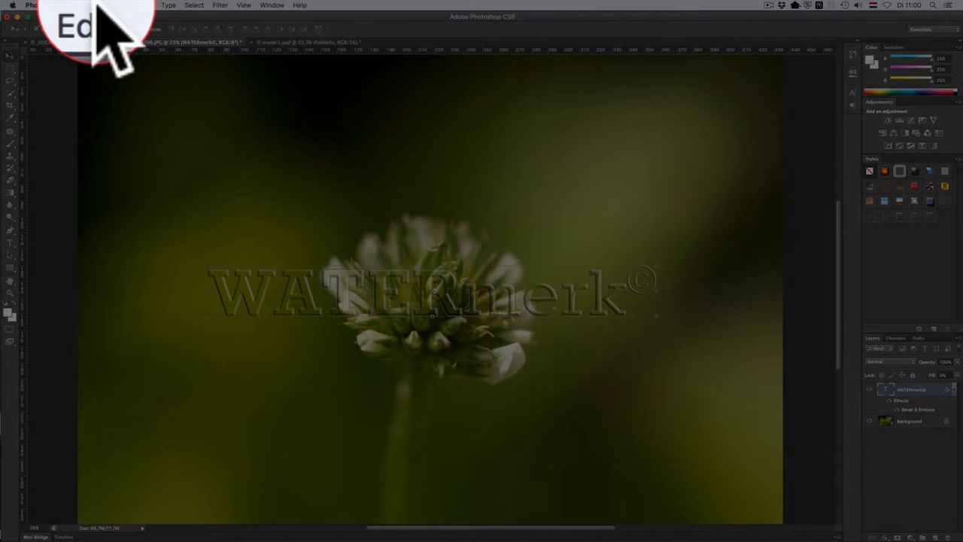
Step: Start Edit > Define Custom Shape from the path and enter the name 'watermerk'
{"action": "left_click", "coordinate": [94, 6]}
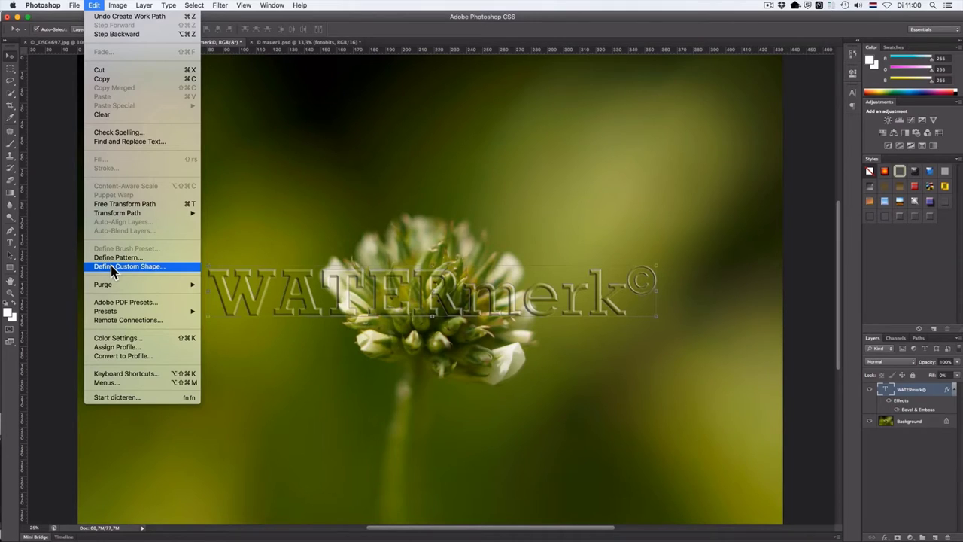
{"action": "left_click", "coordinate": [112, 268]}
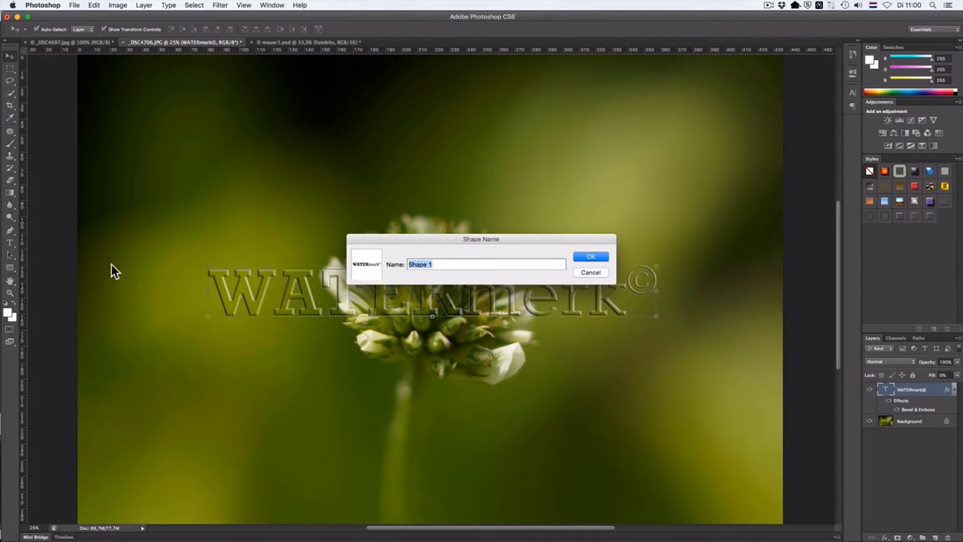
{"action": "type", "text": "Wmerk"}
Step: Confirm the custom shape, then delete the WATERmerk text layer and its work path
{"action": "left_click", "coordinate": [597, 259]}
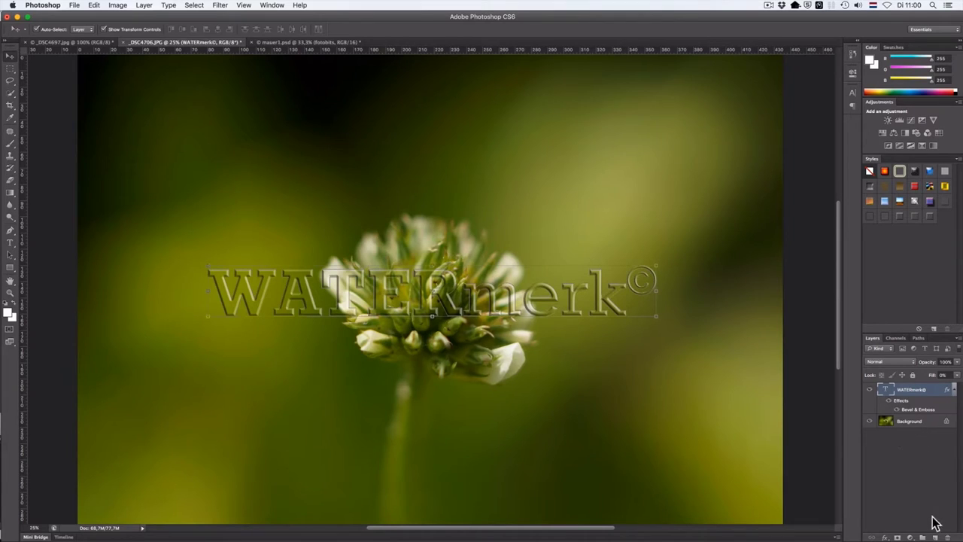
{"action": "left_click", "coordinate": [946, 537]}
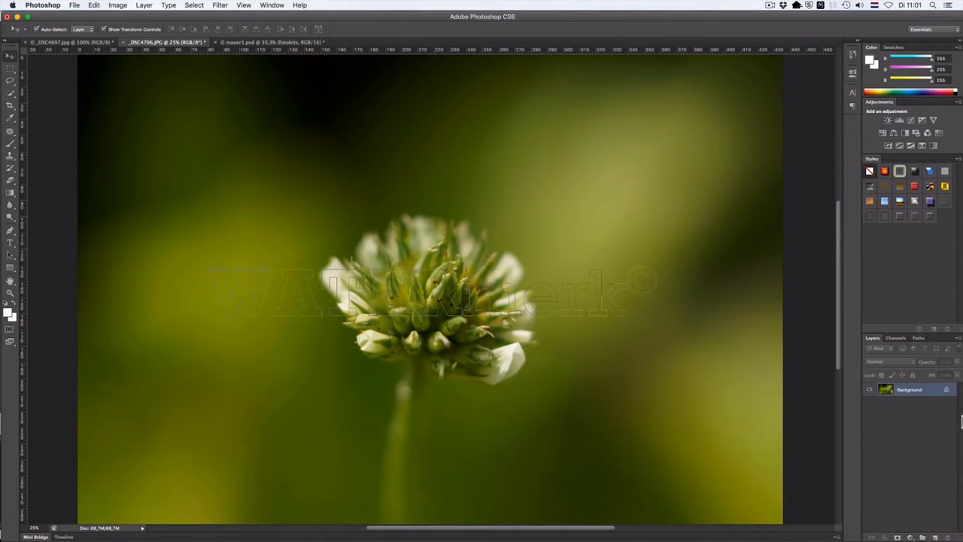
{"action": "left_click", "coordinate": [919, 337]}
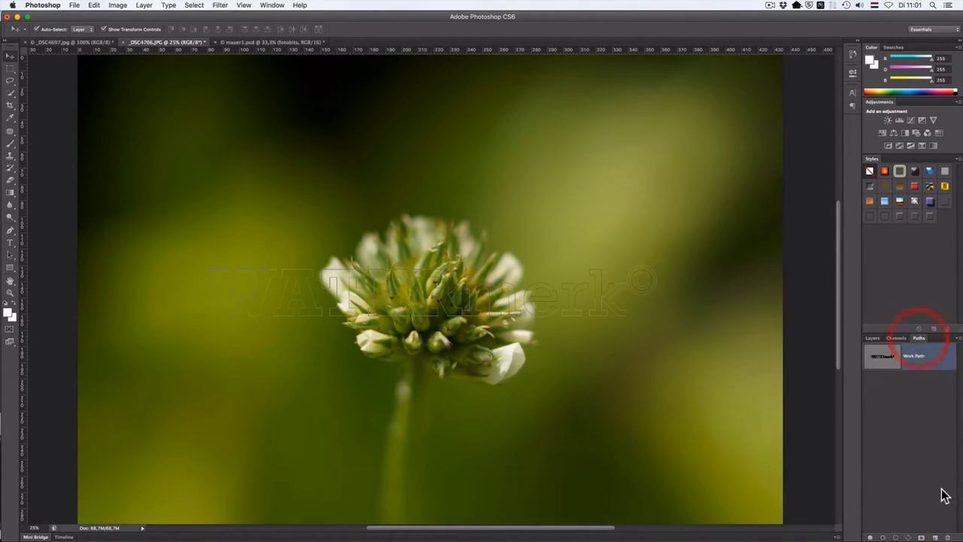
{"action": "left_click", "coordinate": [946, 537]}
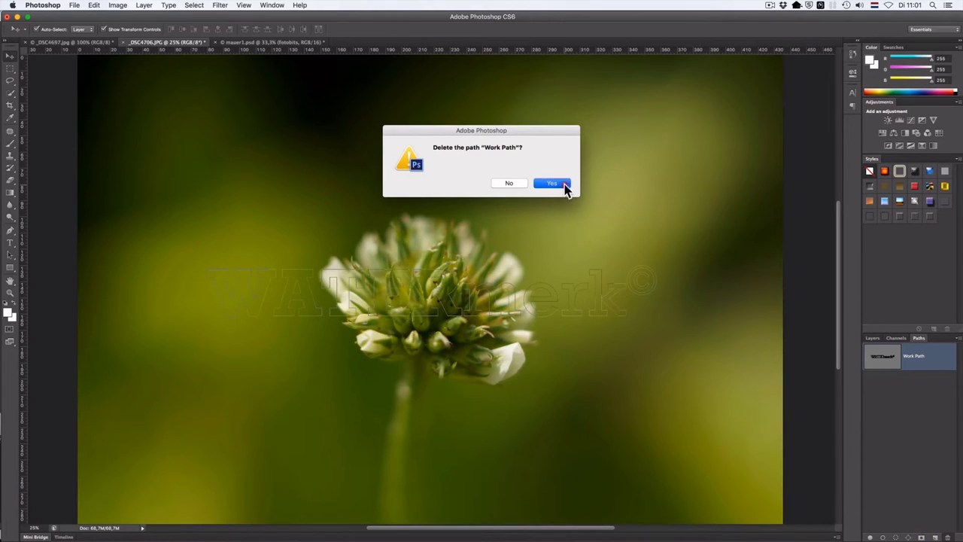
{"action": "left_click", "coordinate": [554, 184]}
{"action": "left_click", "coordinate": [872, 338]}
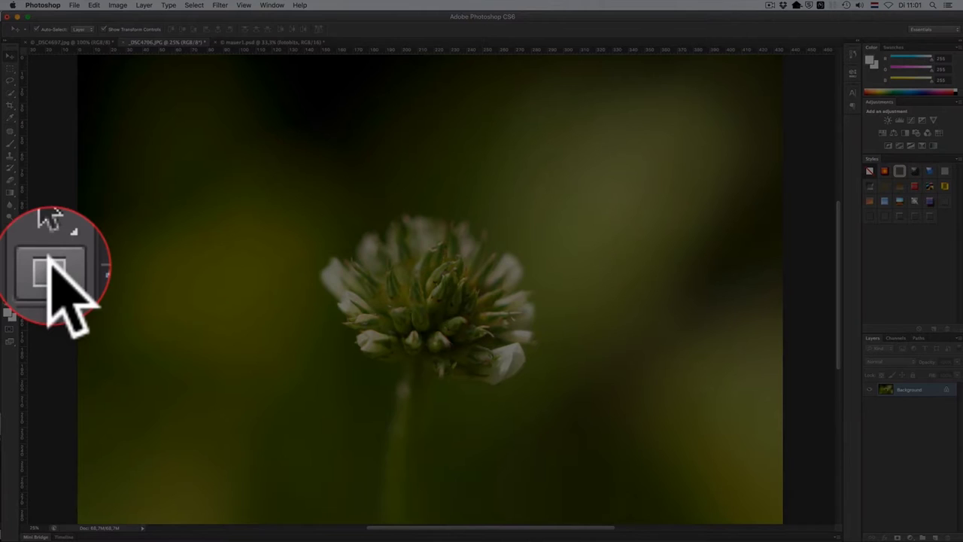
Step: Switch to the Custom Shape Tool from the shape tool flyout
{"action": "left_click", "coordinate": [10, 269]}
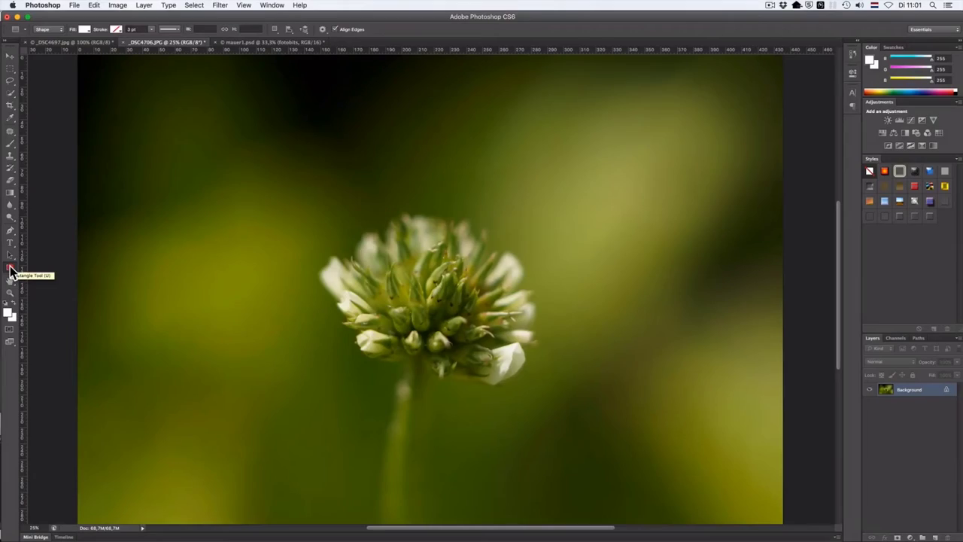
{"action": "left_click", "coordinate": [10, 269]}
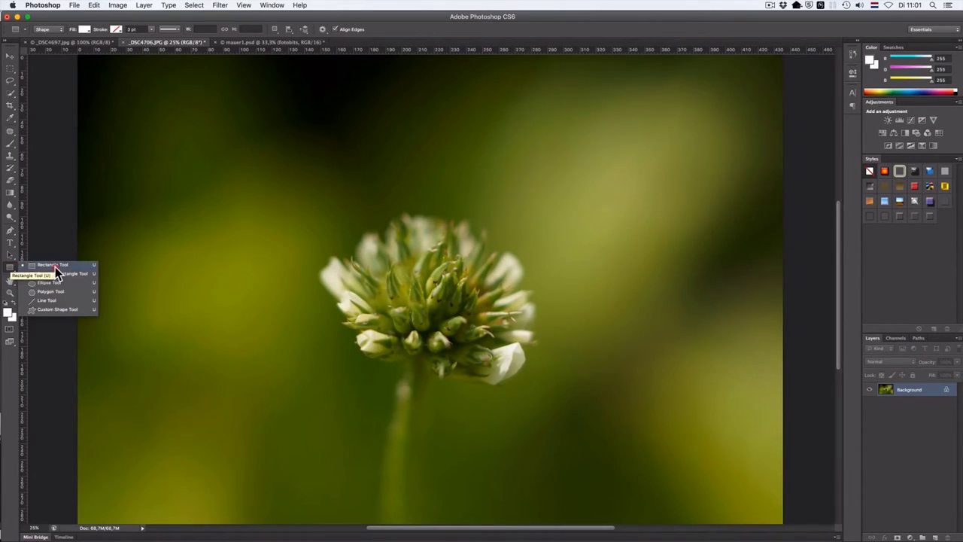
{"action": "left_click", "coordinate": [56, 310]}
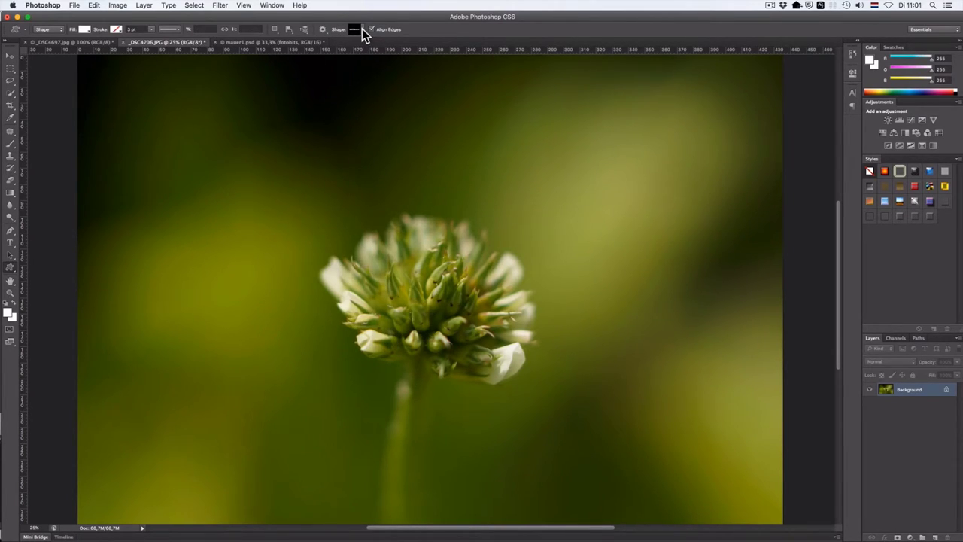
Step: Pick the saved WATERmerk shape and set its geometry options to Defined Proportions
{"action": "left_click", "coordinate": [363, 31]}
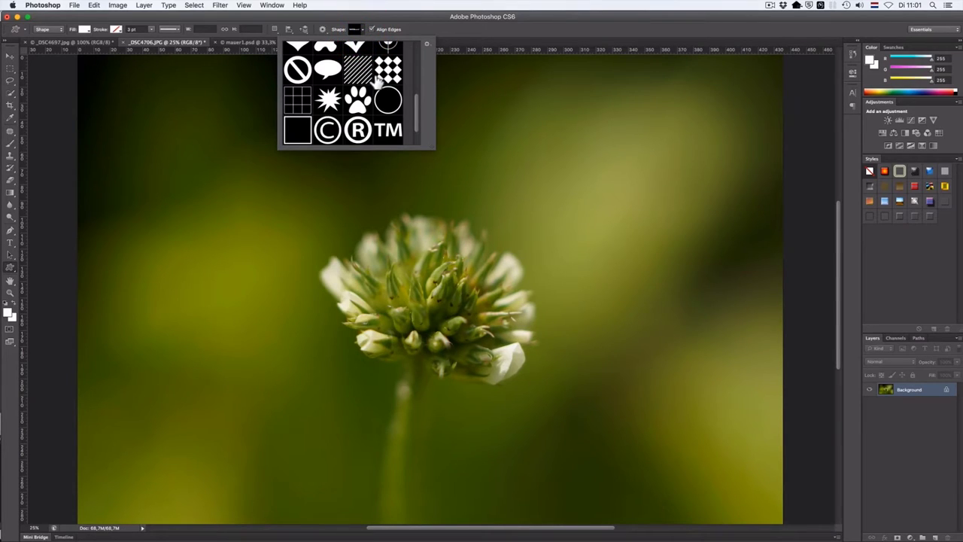
{"action": "scroll", "coordinate": [376, 83], "scroll_direction": "down", "scroll_amount": 1}
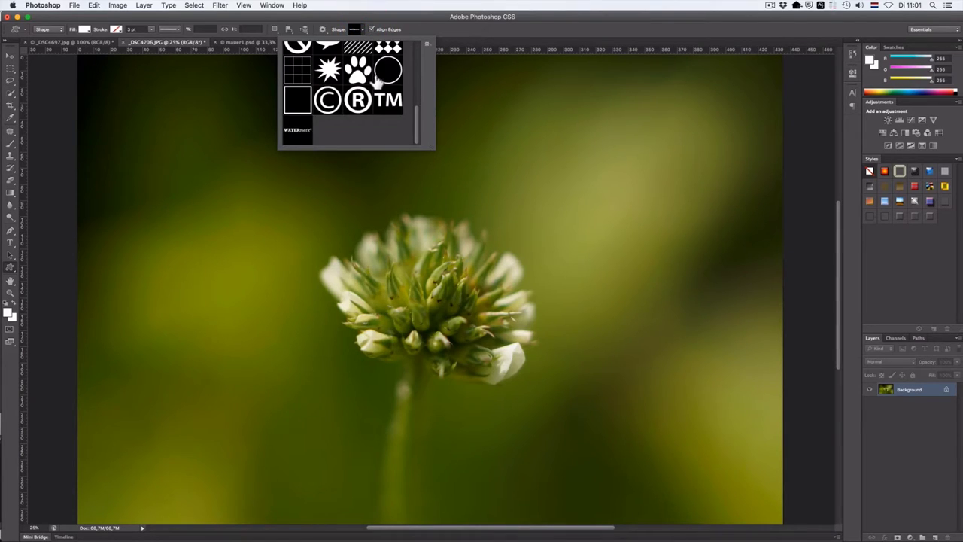
{"action": "left_click", "coordinate": [292, 133]}
{"action": "mouse_move", "coordinate": [291, 136]}
{"action": "left_mouse_down"}
{"action": "mouse_move", "coordinate": [321, 132]}
{"action": "mouse_move", "coordinate": [342, 39]}
{"action": "left_mouse_up"}
{"action": "left_click", "coordinate": [324, 29]}
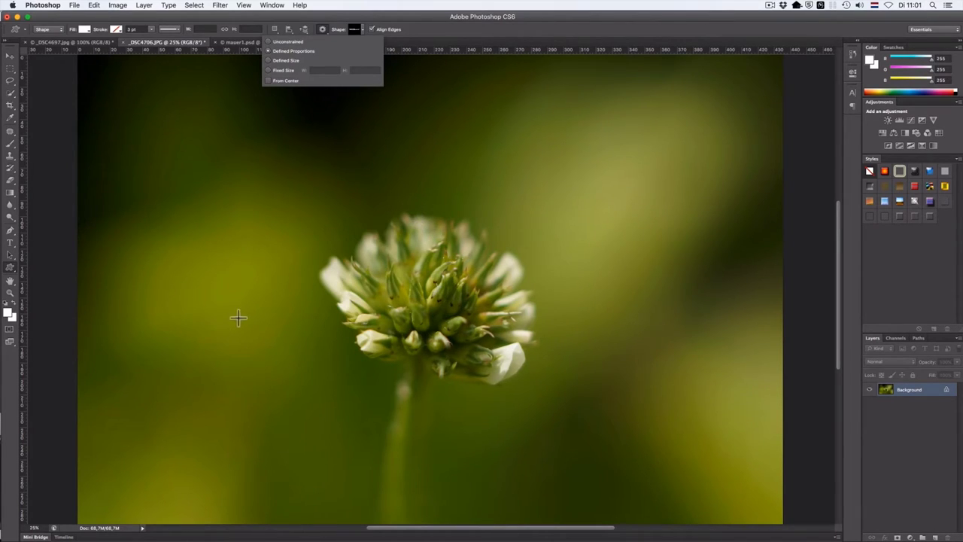
Step: Draw eight WATERmerk shapes: large ones over the flower and bottom, smaller ones around the edges
{"action": "left_click", "coordinate": [194, 339]}
{"action": "left_click_drag", "start_coordinate": [194, 339], "coordinate": [497, 307]}
{"action": "left_click_drag", "start_coordinate": [348, 194], "coordinate": [608, 157]}
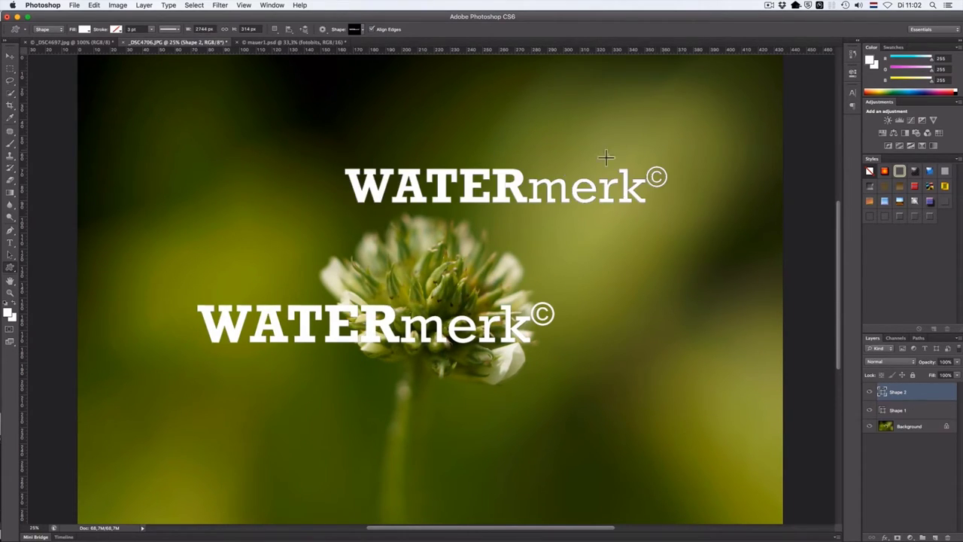
{"action": "left_click_drag", "start_coordinate": [299, 258], "coordinate": [403, 246]}
{"action": "left_click_drag", "start_coordinate": [233, 385], "coordinate": [291, 373]}
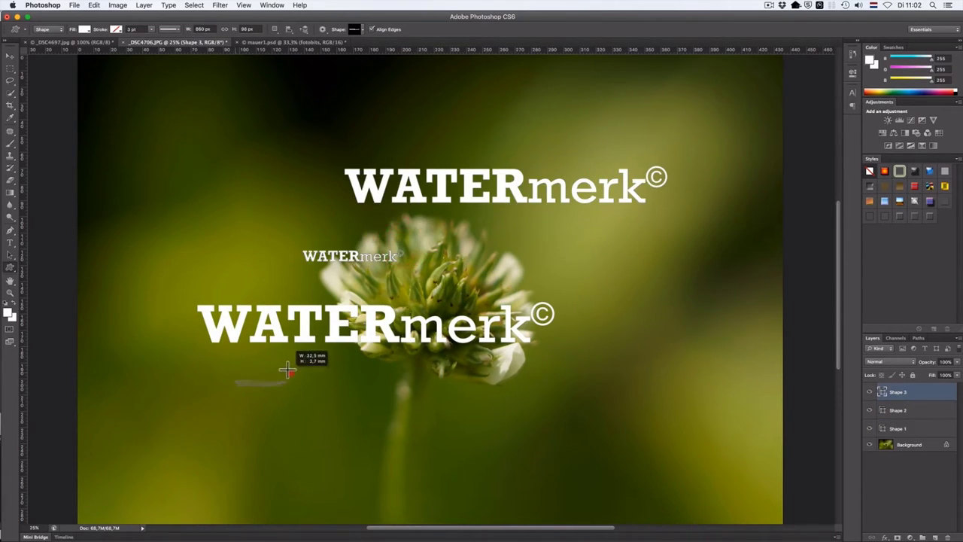
{"action": "left_click_drag", "start_coordinate": [291, 438], "coordinate": [632, 399]}
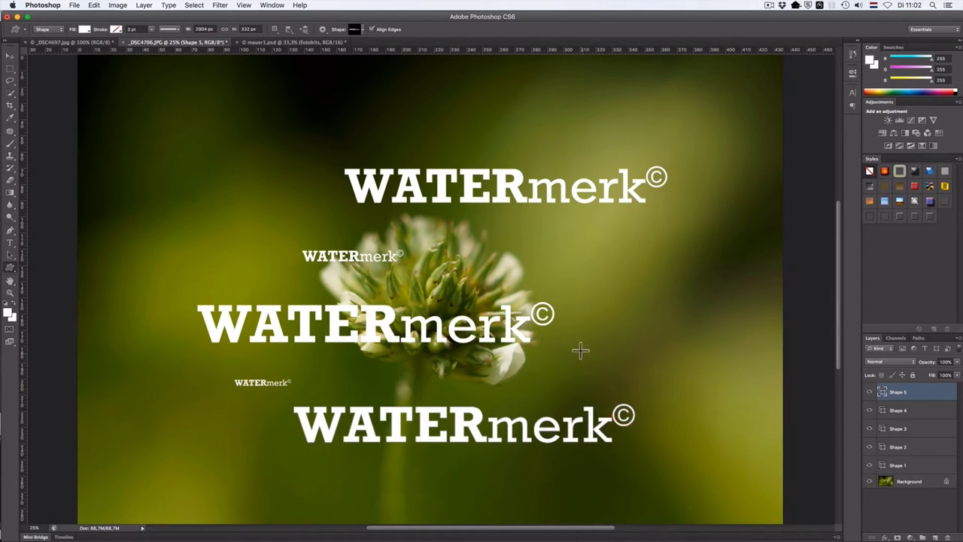
{"action": "left_click_drag", "start_coordinate": [581, 350], "coordinate": [698, 326]}
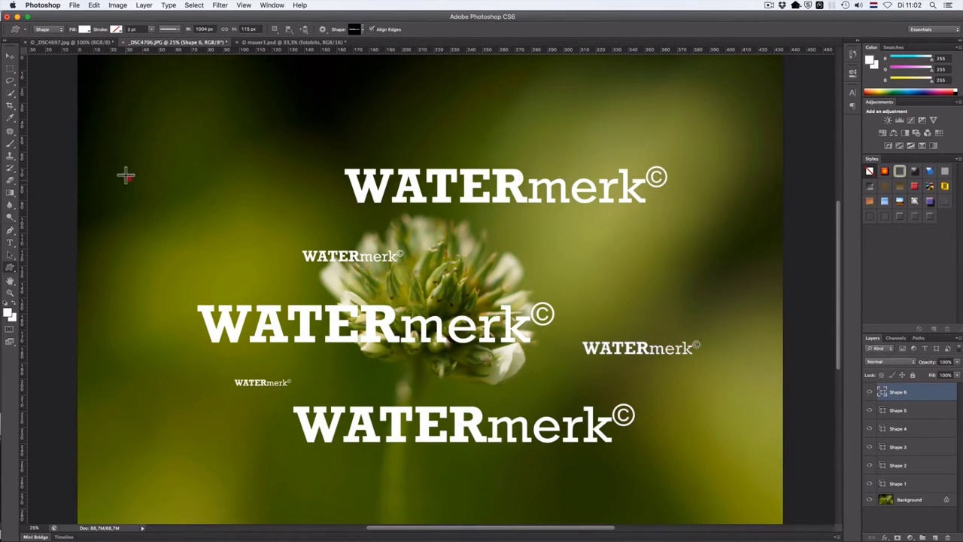
{"action": "left_click_drag", "start_coordinate": [126, 180], "coordinate": [293, 139]}
{"action": "left_click_drag", "start_coordinate": [97, 510], "coordinate": [235, 489]}
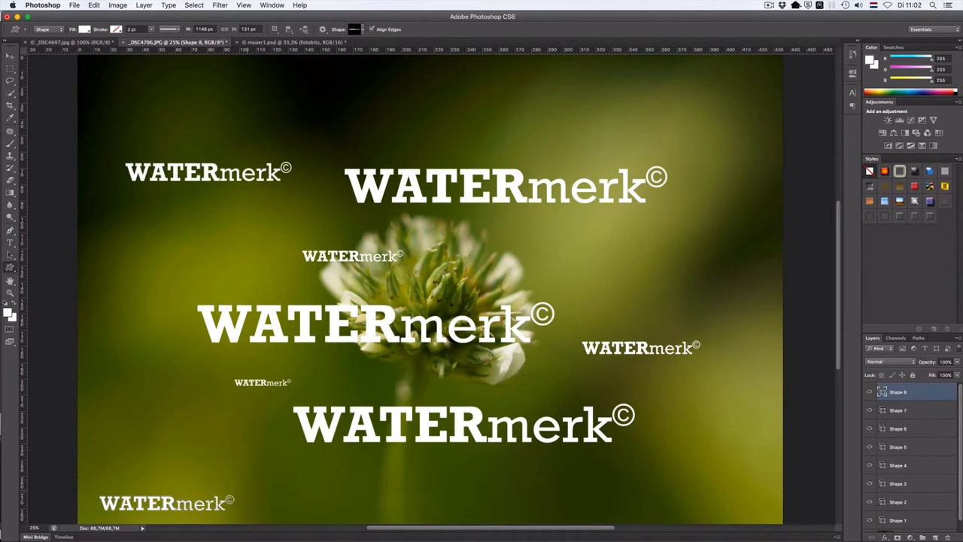
Step: Give the top large watermark the watermerk3 style from the Styles panel
{"action": "key", "text": "v"}
{"action": "left_click", "coordinate": [10, 56]}
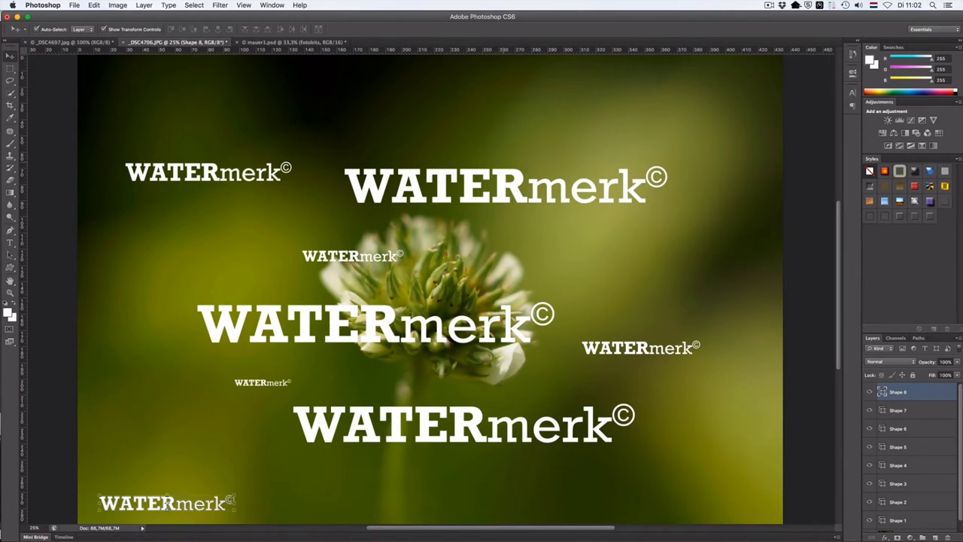
{"action": "left_click", "coordinate": [502, 188]}
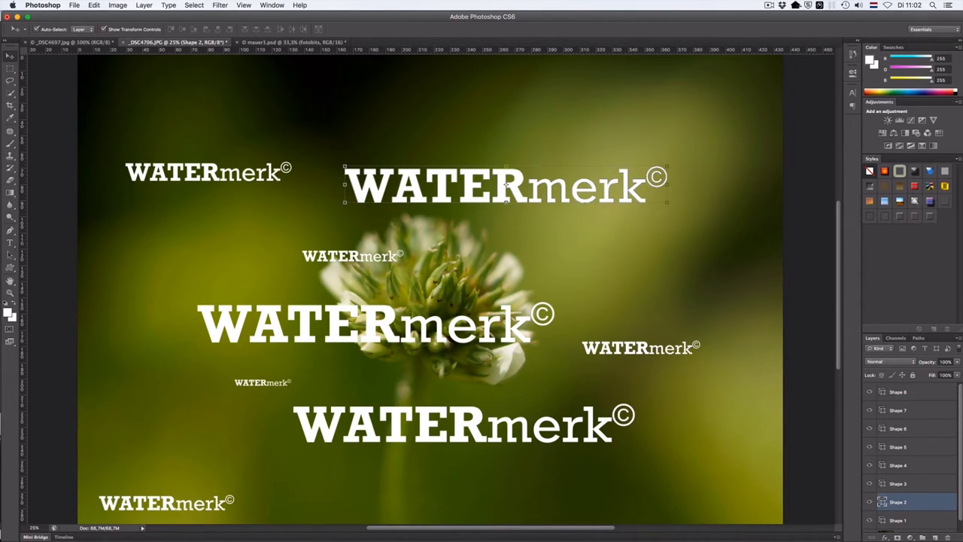
{"action": "left_click", "coordinate": [276, 6]}
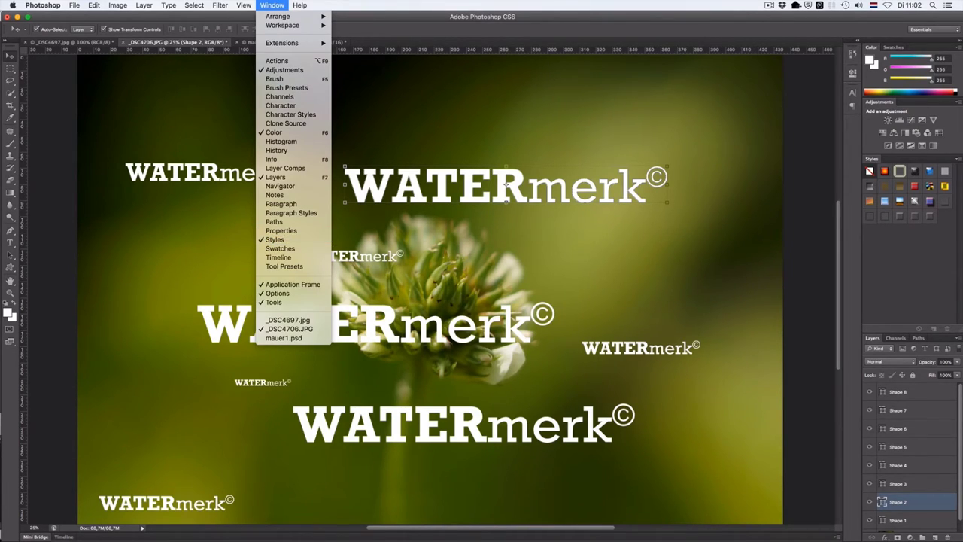
{"action": "left_click", "coordinate": [911, 246]}
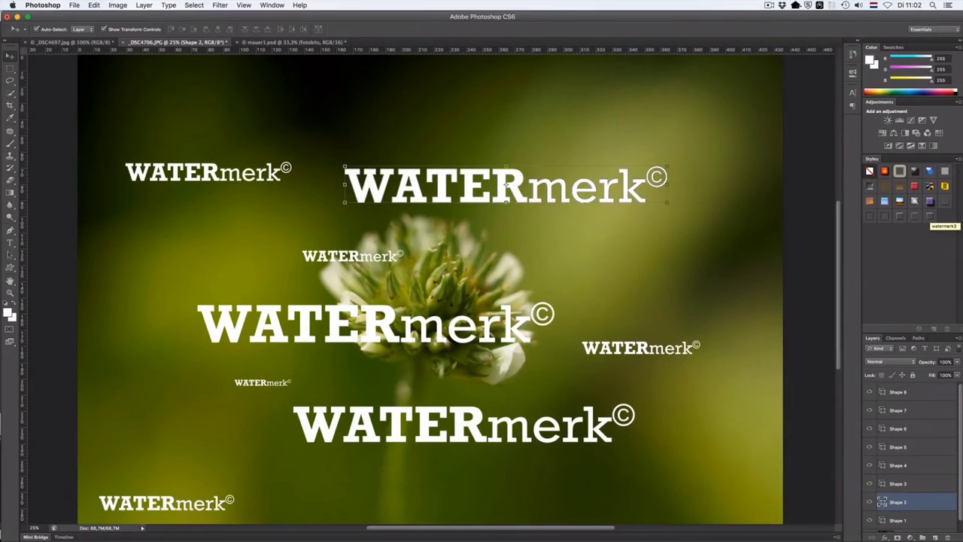
{"action": "left_click", "coordinate": [930, 216]}
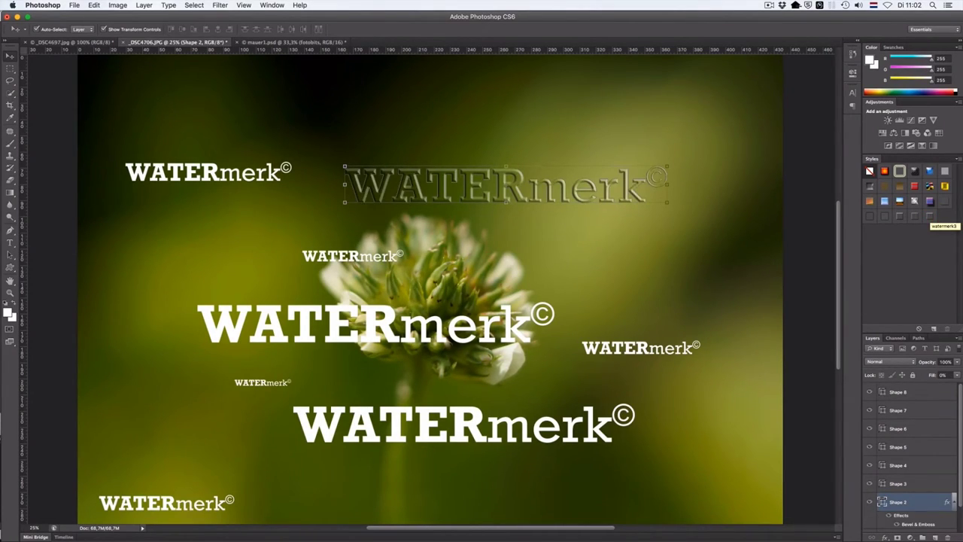
Step: Apply the watermerk3 style to the small right-hand watermark as well
{"action": "left_click", "coordinate": [639, 347]}
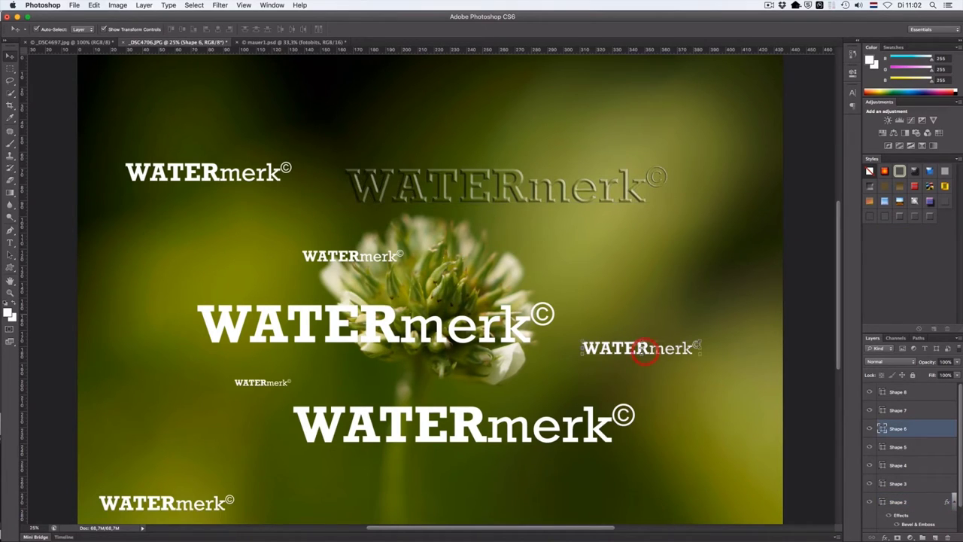
{"action": "left_click", "coordinate": [930, 216]}
{"action": "left_click", "coordinate": [945, 215]}
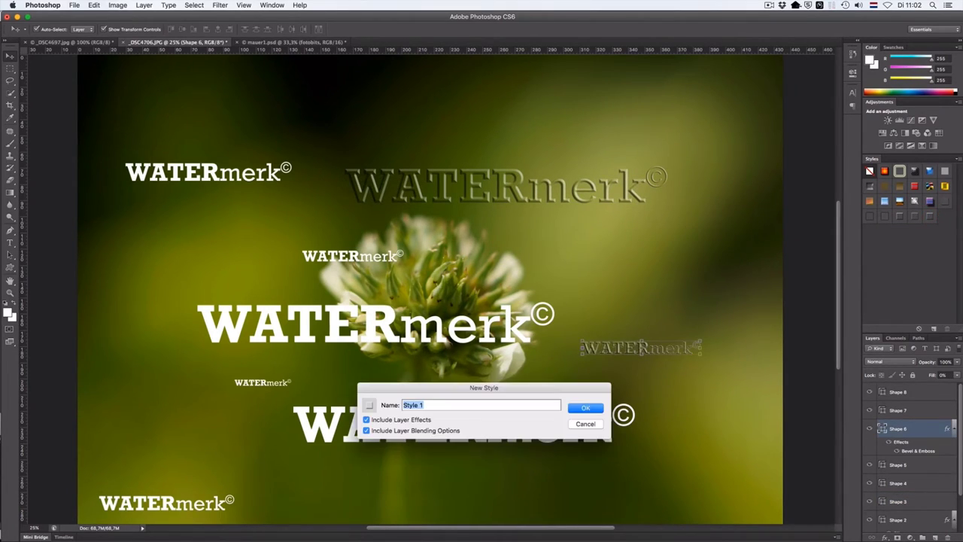
Step: Select the bottom large watermark layer and begin a Shift range selection of layers
{"action": "left_click", "coordinate": [795, 393]}
{"action": "left_click", "coordinate": [900, 465]}
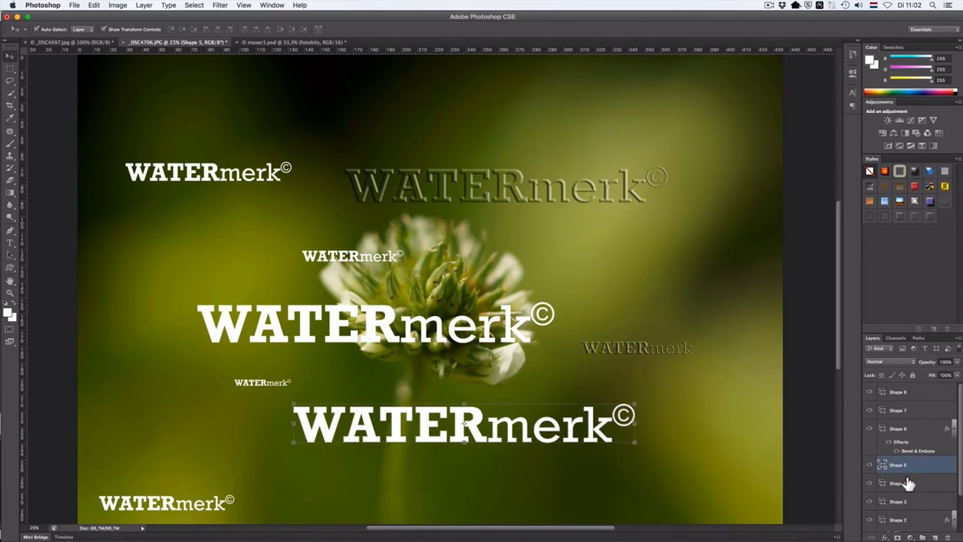
{"action": "scroll", "coordinate": [901, 463], "scroll_direction": "down", "scroll_amount": 2}
{"action": "key", "text": "shift"}
Step: Apply watermerk3 to Shapes 3–5, then to the bottom-left and top-left watermarks
{"action": "left_click", "coordinate": [902, 453], "text": "shift"}
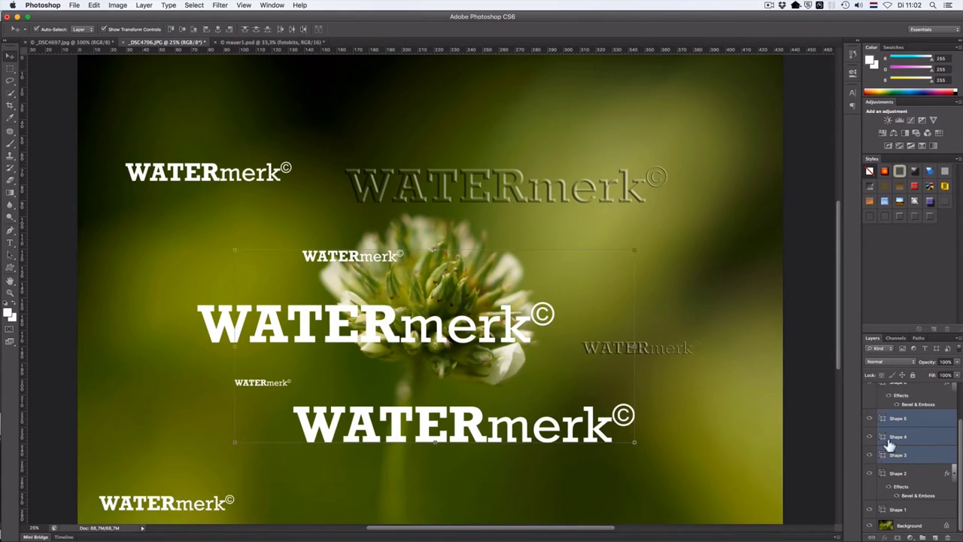
{"action": "left_click", "coordinate": [930, 215]}
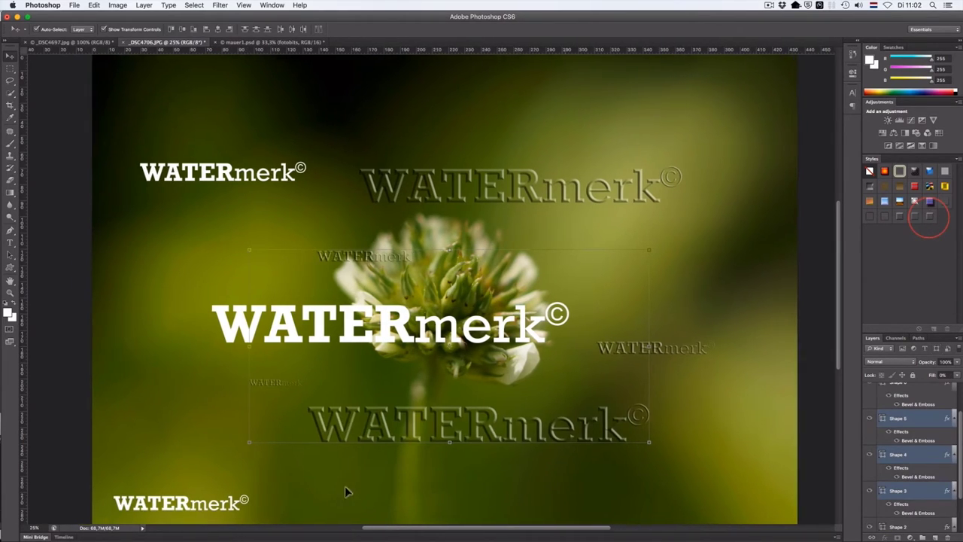
{"action": "scroll", "coordinate": [344, 486], "scroll_direction": "left", "scroll_amount": 10}
{"action": "left_click", "coordinate": [416, 509]}
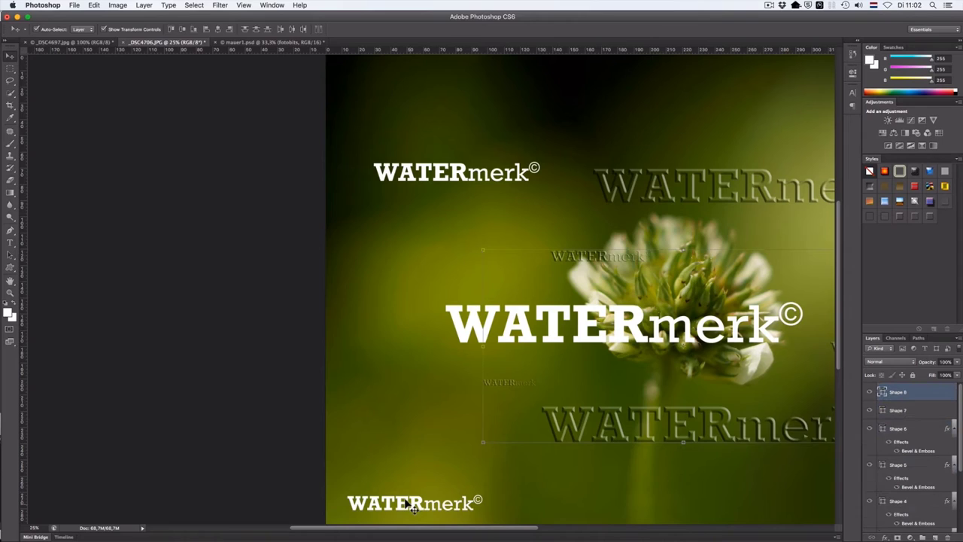
{"action": "left_click", "coordinate": [456, 334], "text": "shift"}
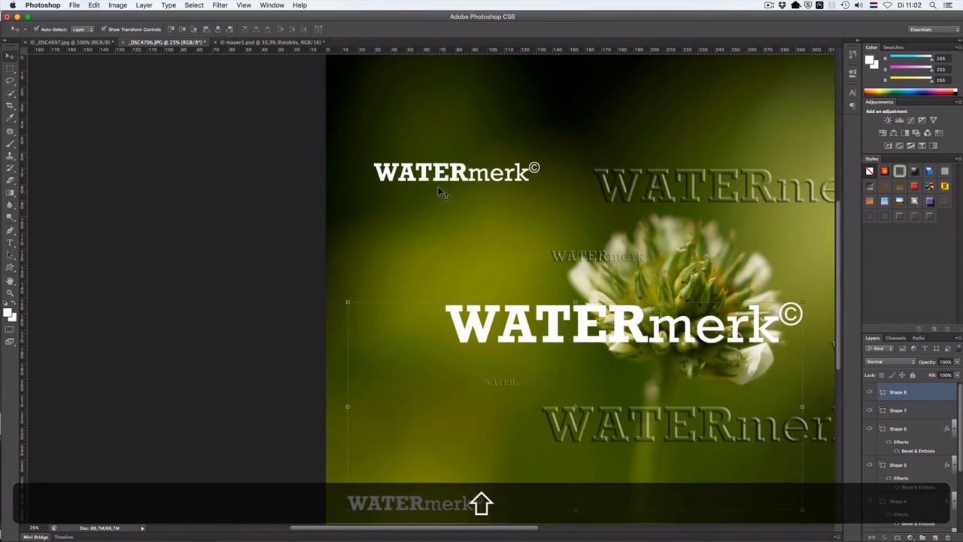
{"action": "left_click", "coordinate": [416, 176], "text": "shift"}
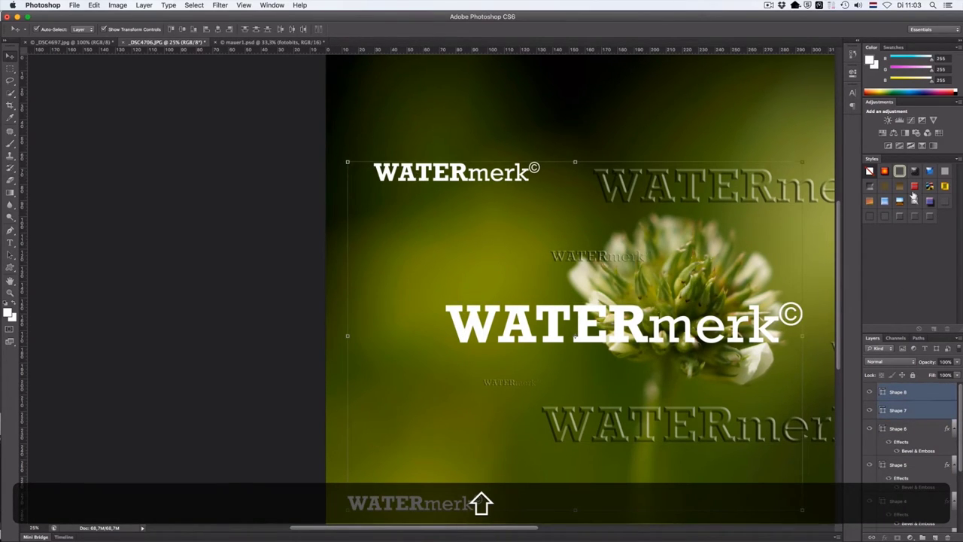
{"action": "left_click", "coordinate": [929, 214]}
Step: Fit the whole image in the window and deselect the watermark layers
{"action": "key", "text": "super+0"}
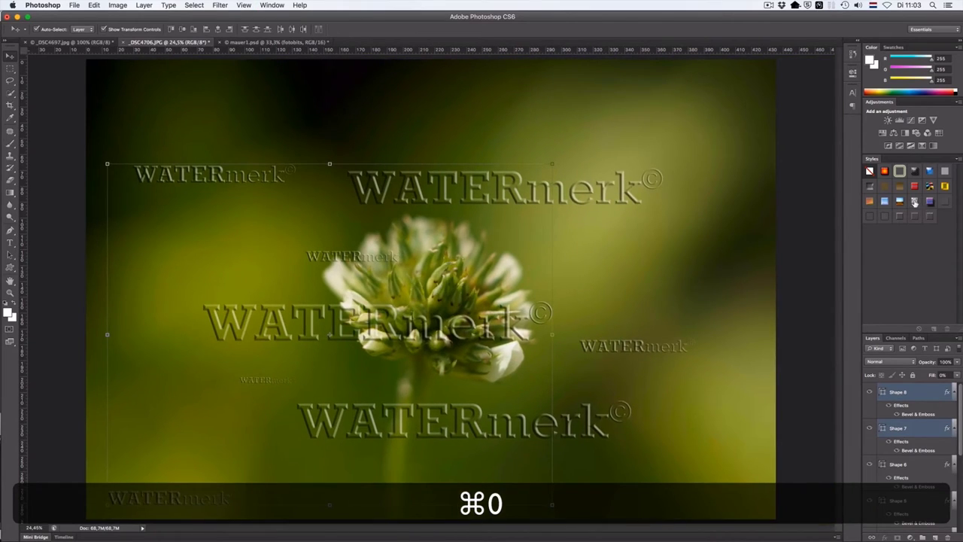
{"action": "left_click", "coordinate": [807, 324]}
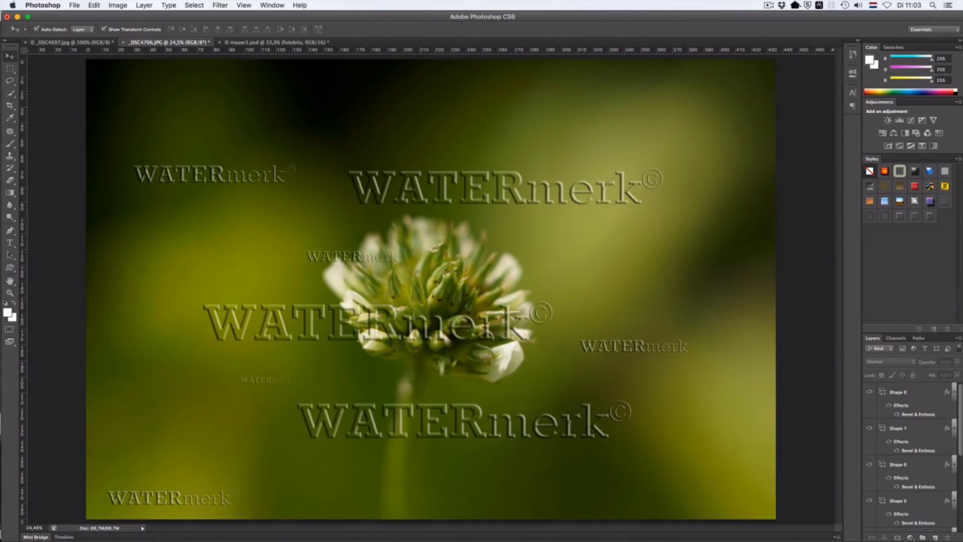
{"action": "left_click", "coordinate": [9, 268]}
Step: On the _DSC4697.jpg photo, select the Custom Shape Tool with the WATERmerk shape
{"action": "left_click", "coordinate": [60, 45]}
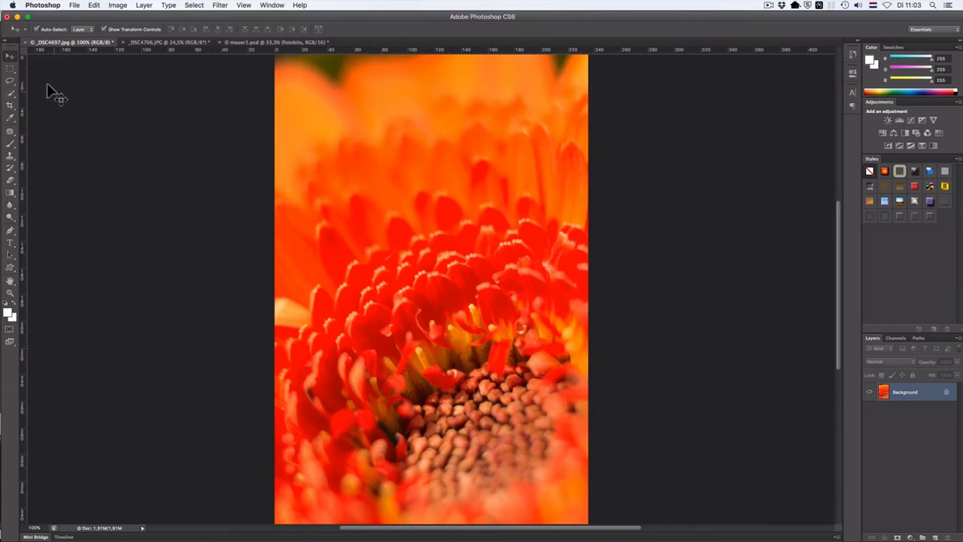
{"action": "left_click", "coordinate": [10, 268]}
{"action": "left_click", "coordinate": [12, 272]}
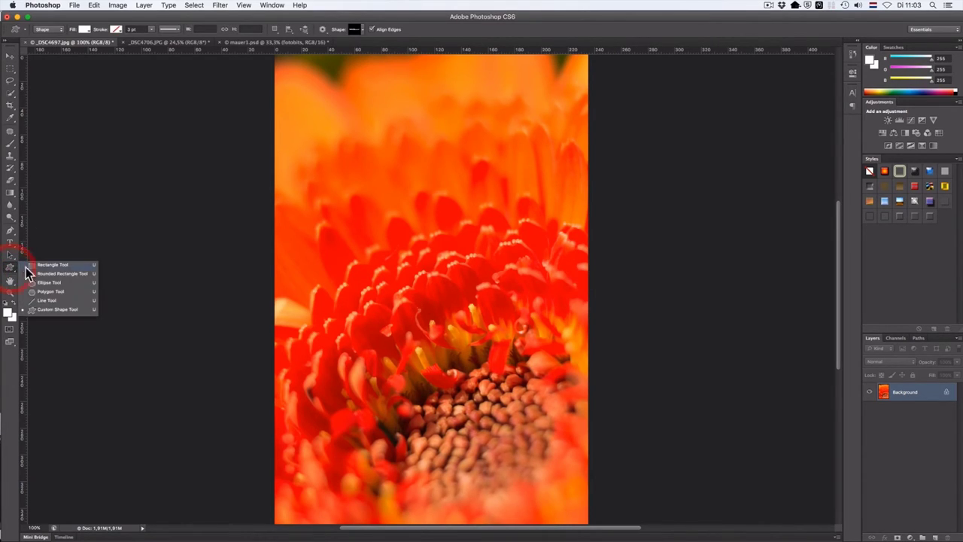
{"action": "left_click", "coordinate": [50, 307]}
{"action": "left_click", "coordinate": [358, 30]}
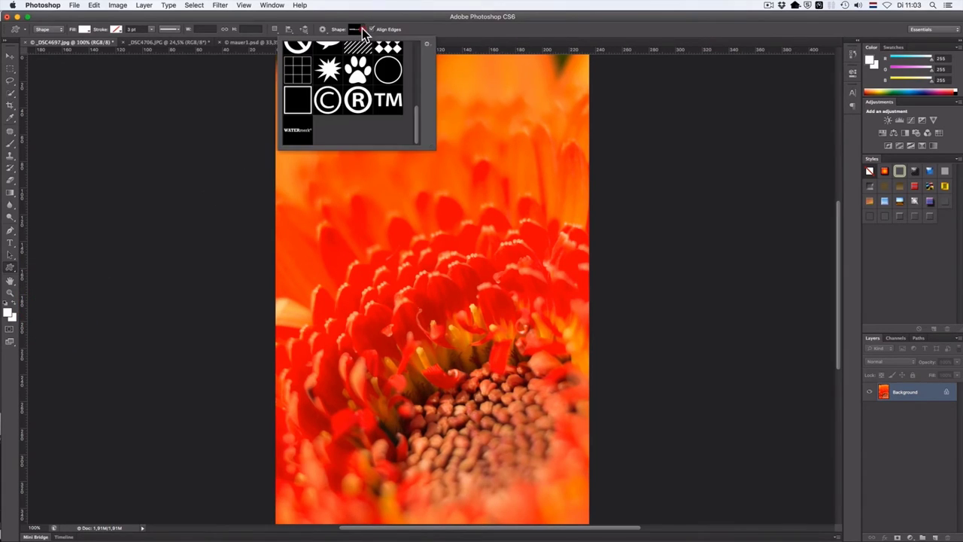
{"action": "left_click", "coordinate": [298, 133]}
Step: Draw a WATERmerk shape across the flower's middle and give it the watermerk3 style
{"action": "left_click_drag", "start_coordinate": [301, 331], "coordinate": [594, 254]}
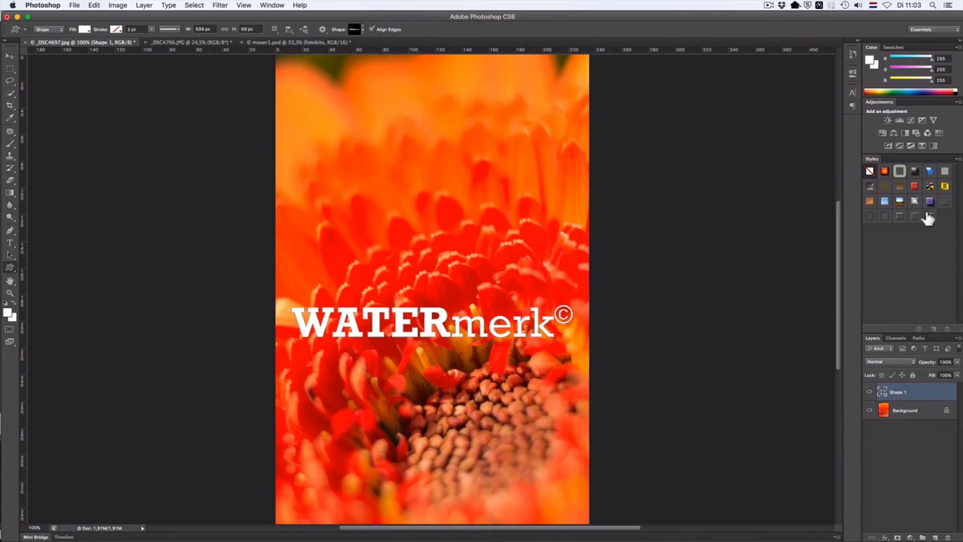
{"action": "left_click", "coordinate": [927, 215]}
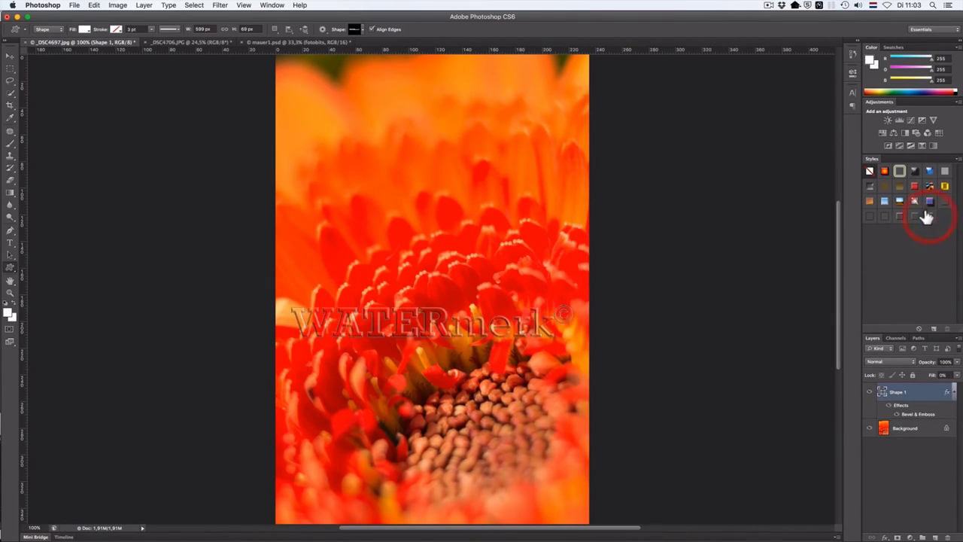
{"action": "scroll", "coordinate": [527, 286], "scroll_direction": "left", "scroll_amount": 5}
{"action": "left_click", "coordinate": [9, 56]}
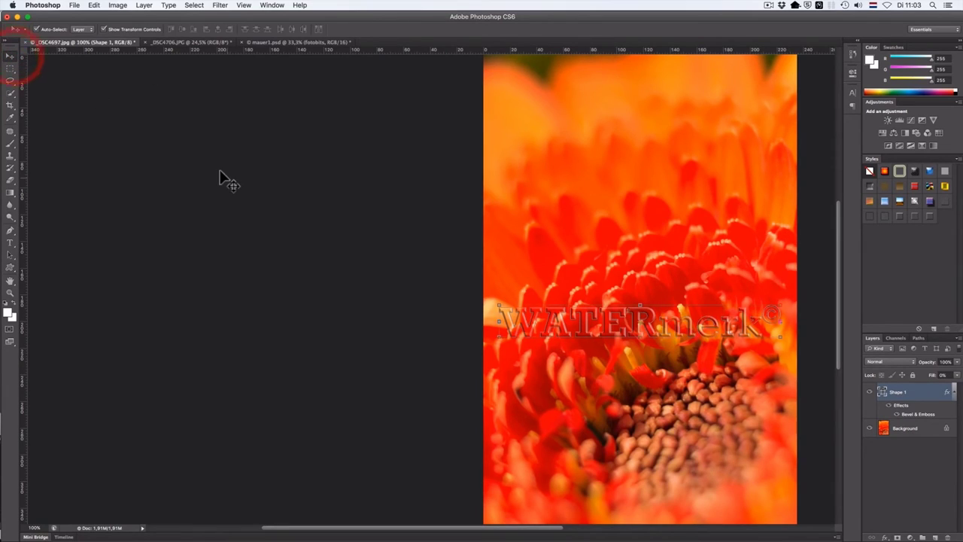
{"action": "scroll", "coordinate": [226, 180], "scroll_direction": "right", "scroll_amount": 5}
{"action": "scroll", "coordinate": [554, 194], "scroll_direction": "left", "scroll_amount": 2}
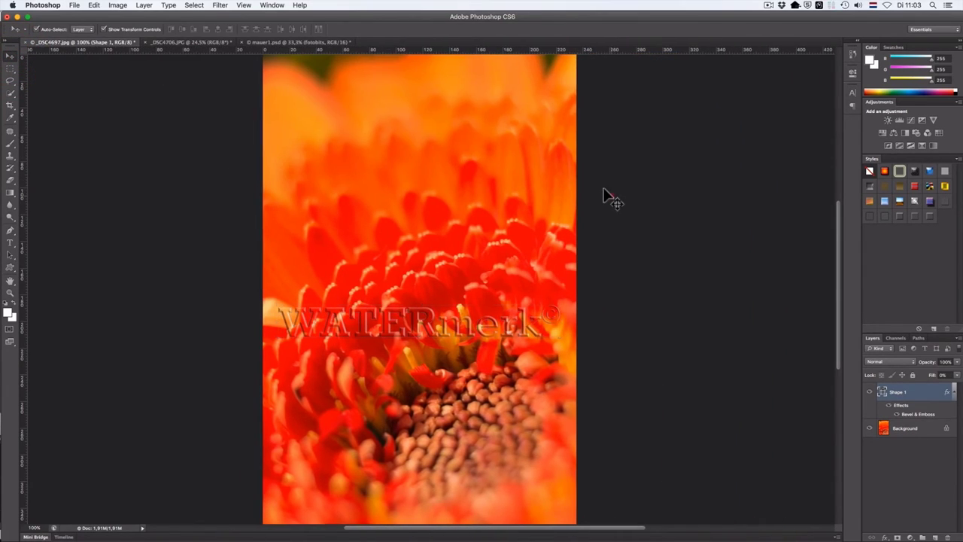
{"action": "left_click", "coordinate": [606, 197]}
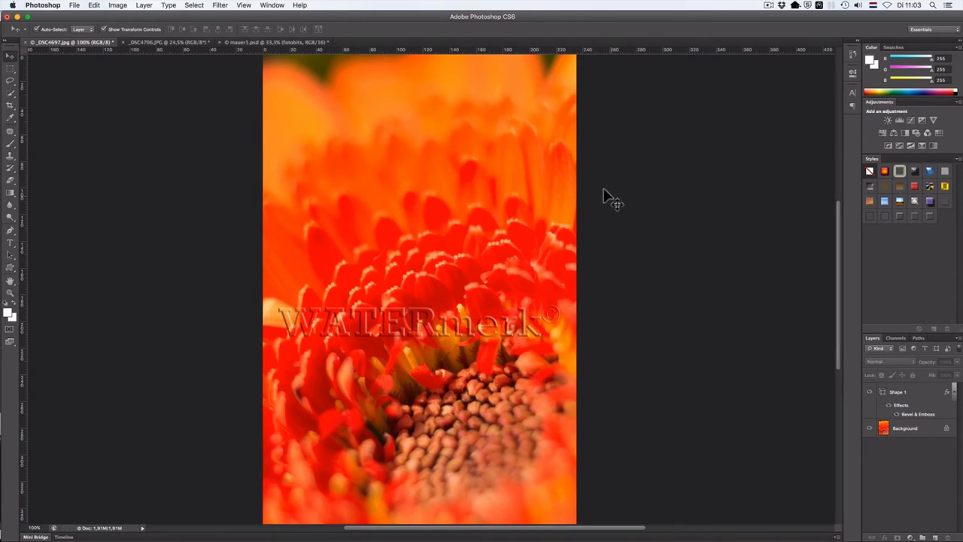
Step: Set the foreground colour to dark red b63434
{"action": "left_click", "coordinate": [9, 314]}
{"action": "left_click", "coordinate": [441, 222]}
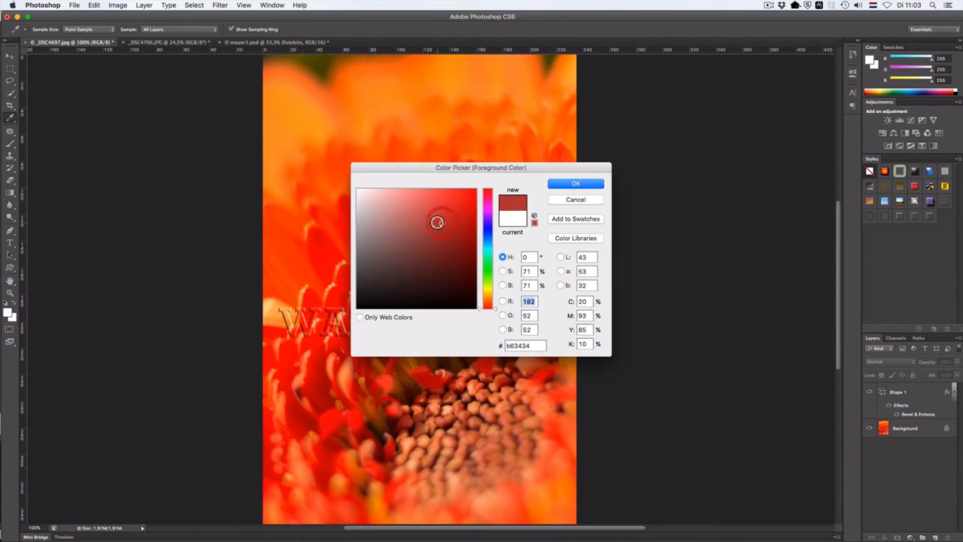
{"action": "left_click", "coordinate": [590, 185]}
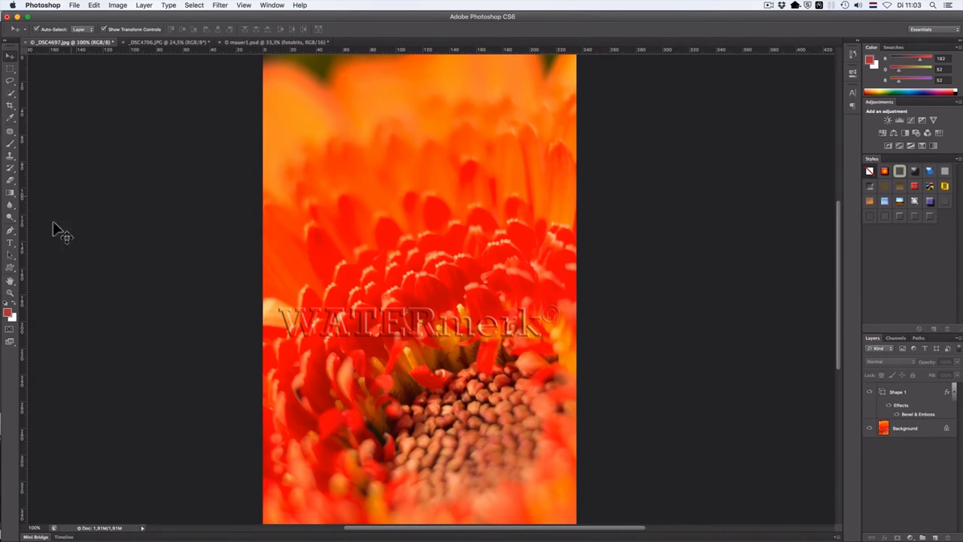
Step: Draw a second WATERmerk shape above the first and give it the watermerk3 style
{"action": "left_click", "coordinate": [10, 267]}
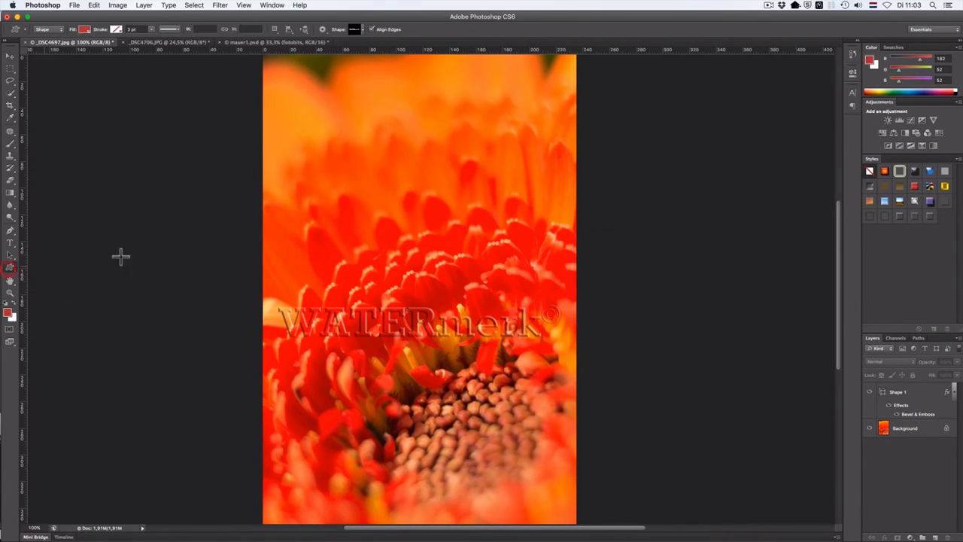
{"action": "left_click_drag", "start_coordinate": [290, 263], "coordinate": [563, 208]}
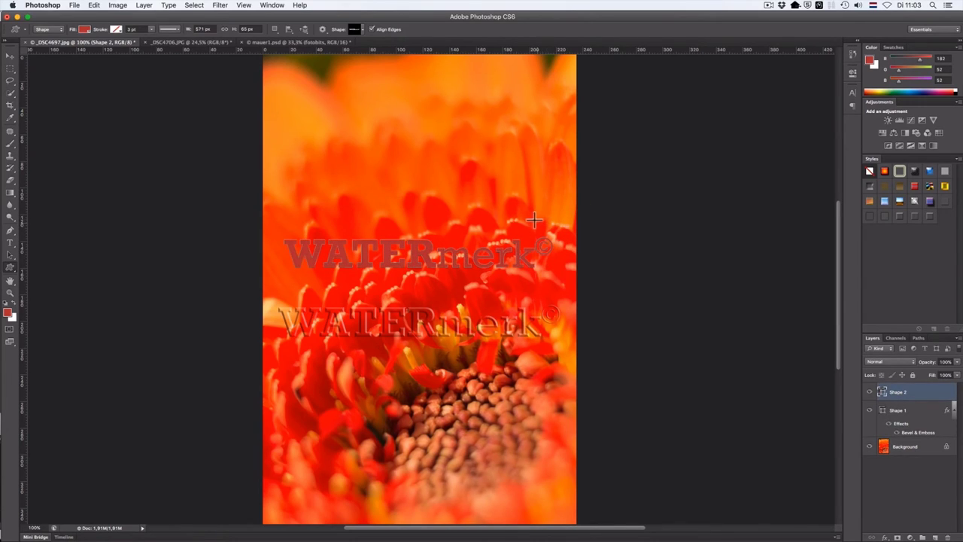
{"action": "left_click", "coordinate": [927, 216]}
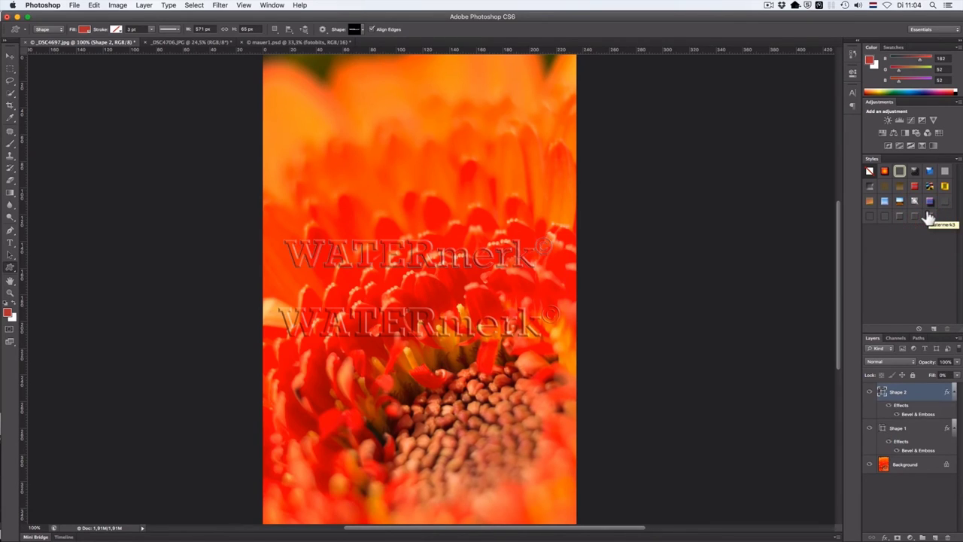
{"action": "left_click", "coordinate": [11, 57]}
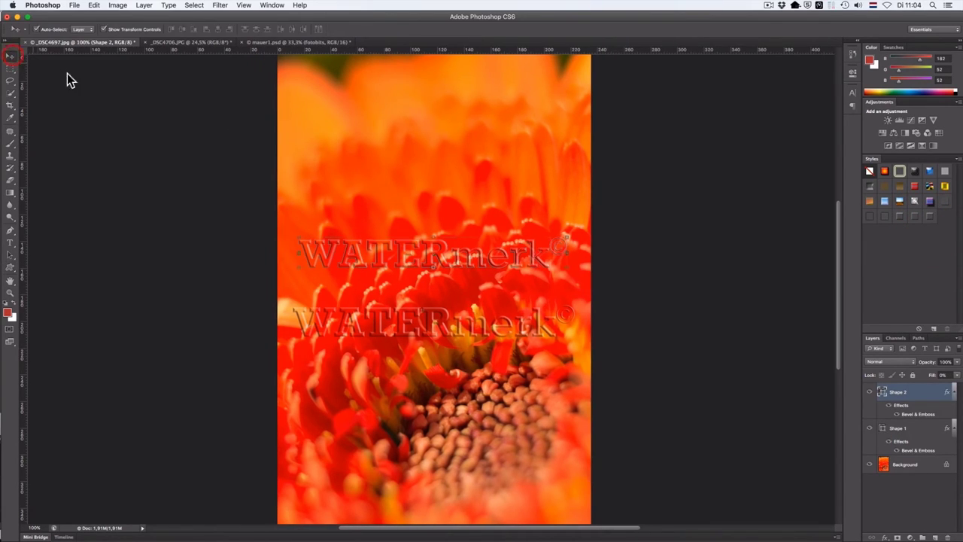
{"action": "left_click", "coordinate": [165, 120]}
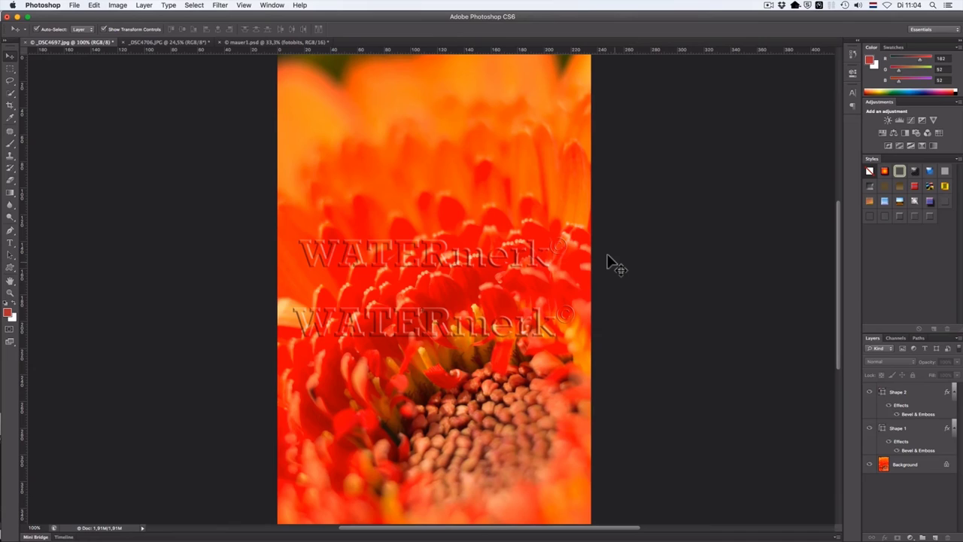